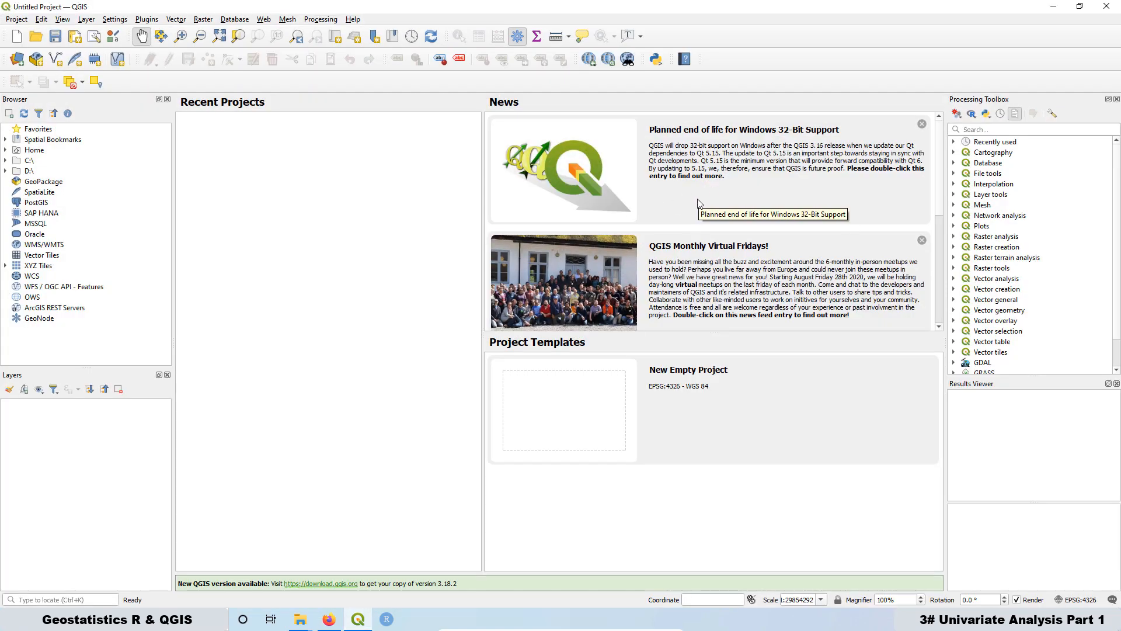
Step: Add groundwater_csv from the R&QGIS_project folder as a delimited-text point layer using its x and y fields
click(16, 60)
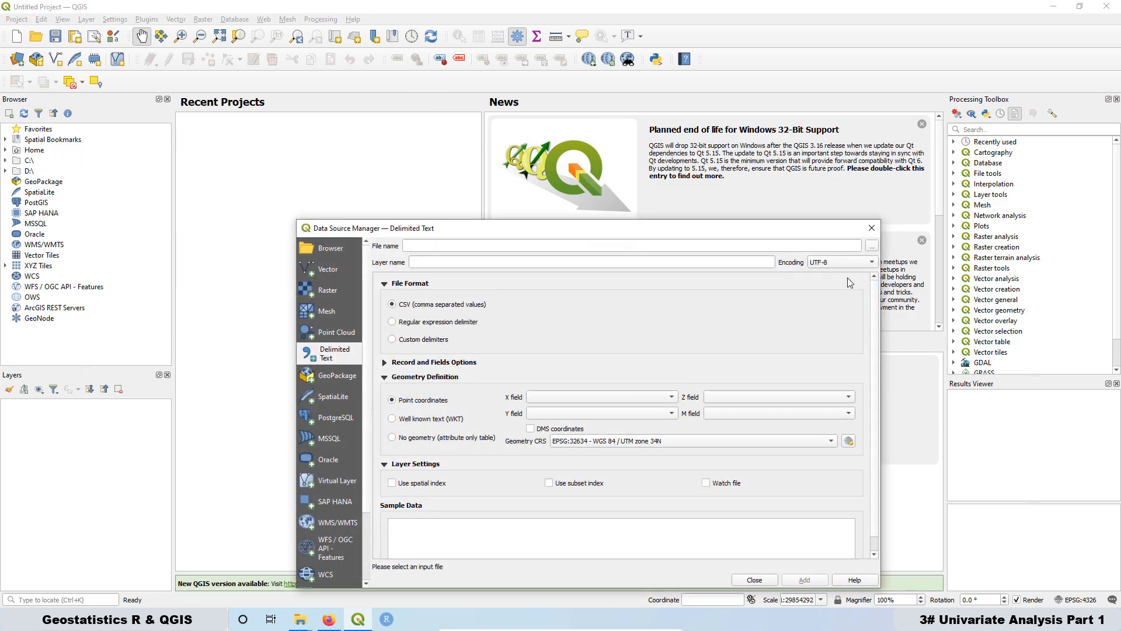
click(872, 246)
click(458, 344)
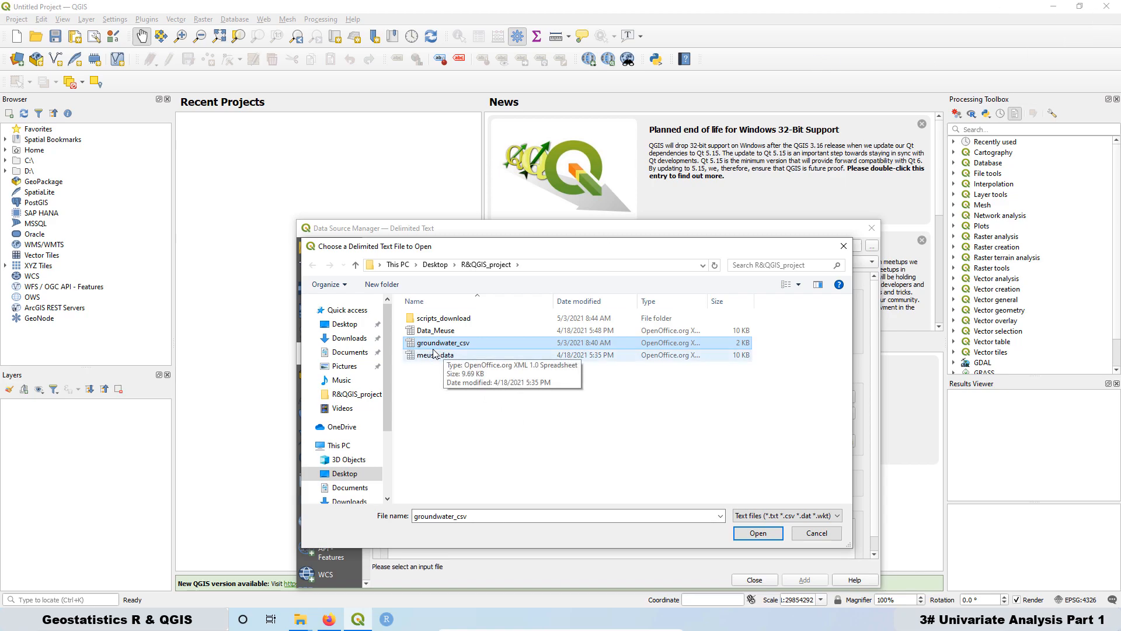
click(759, 533)
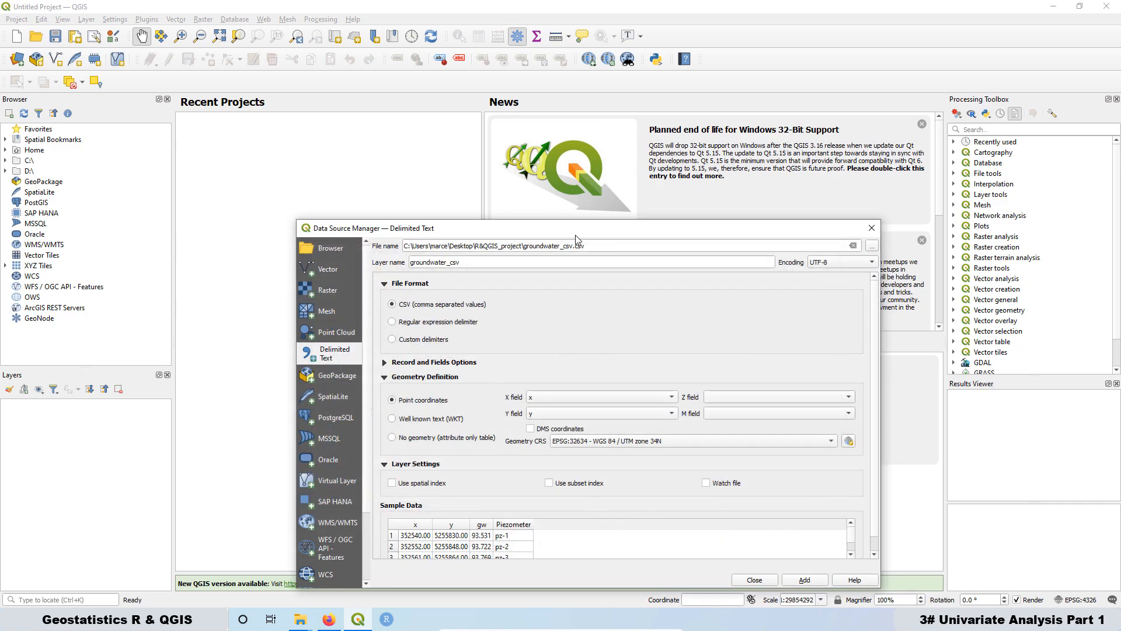
drag(583, 235, 519, 114)
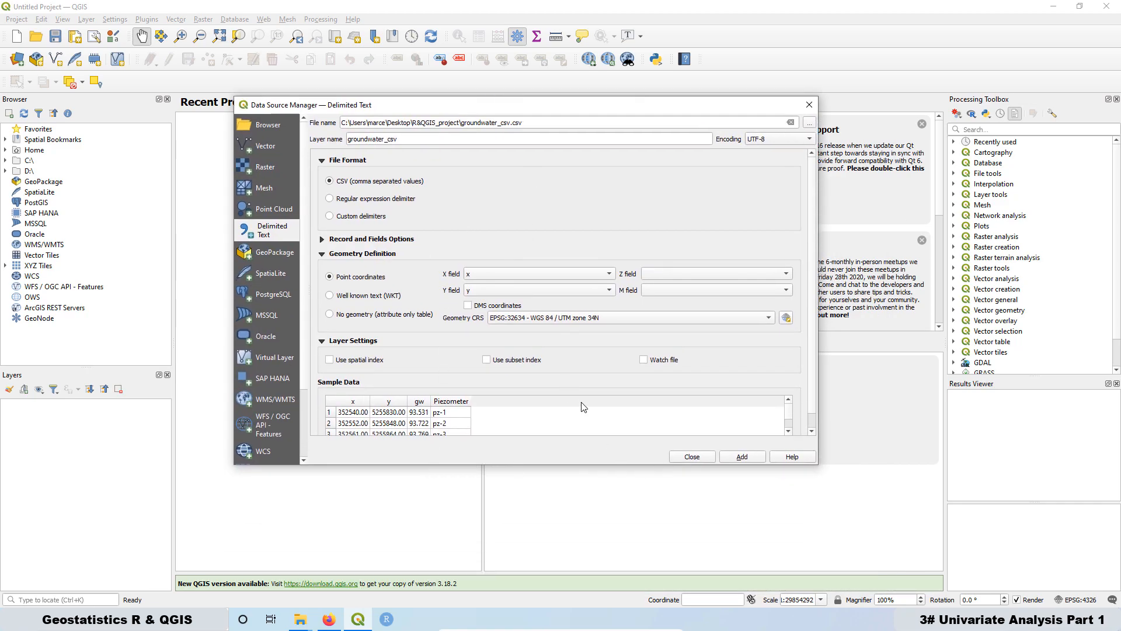
click(743, 456)
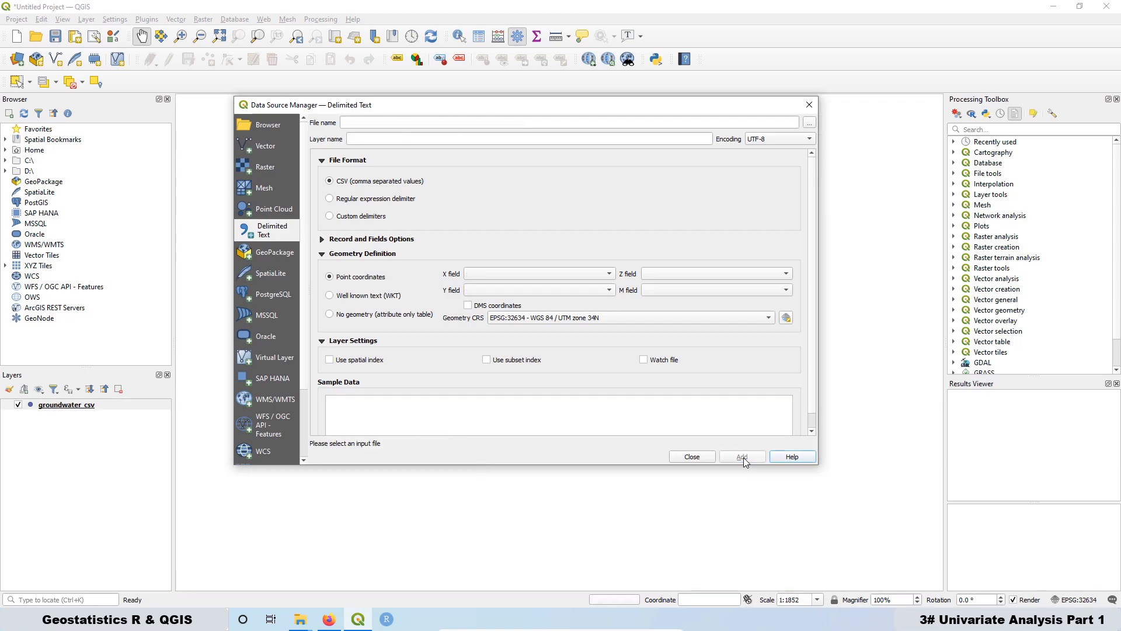
click(814, 106)
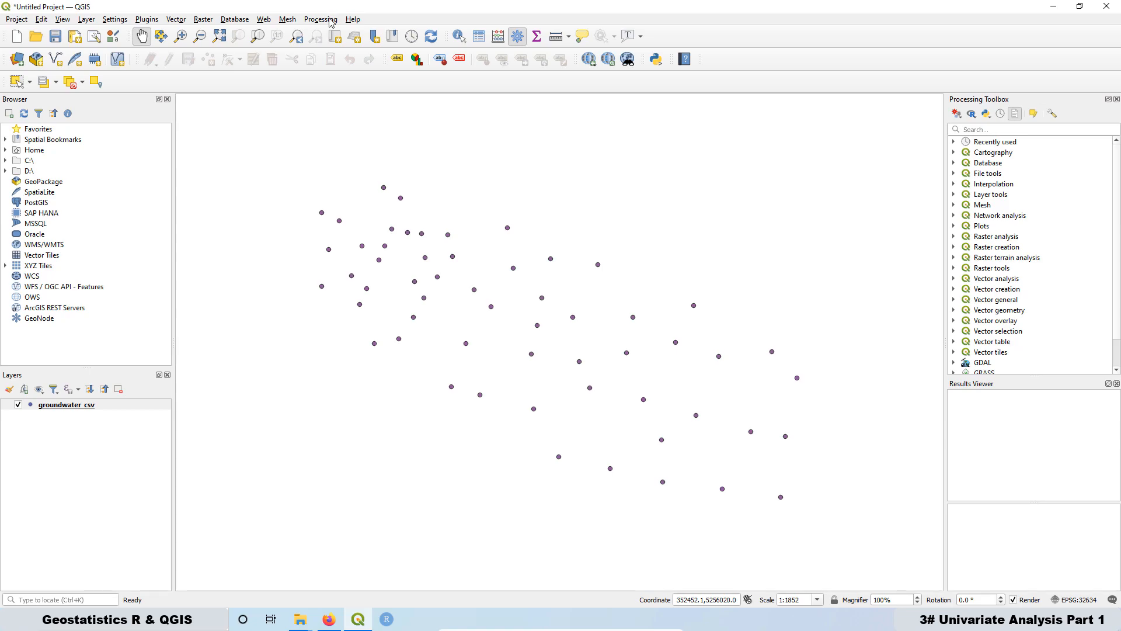
Step: Add the Google Satellite basemap through QuickMapServices
click(263, 20)
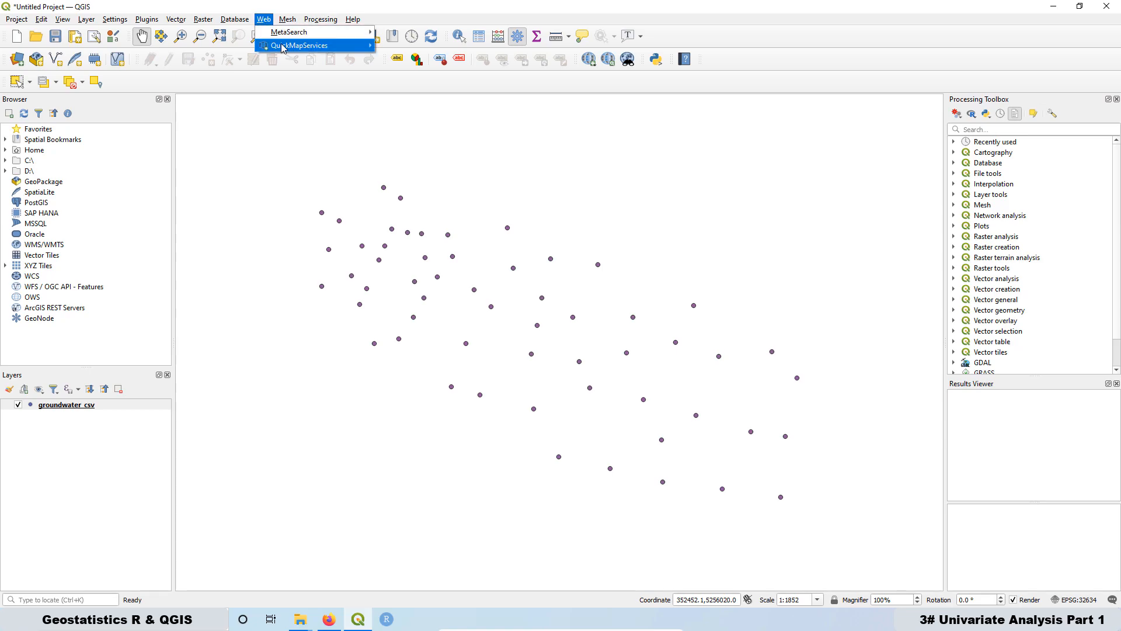
mouse_move(282, 47)
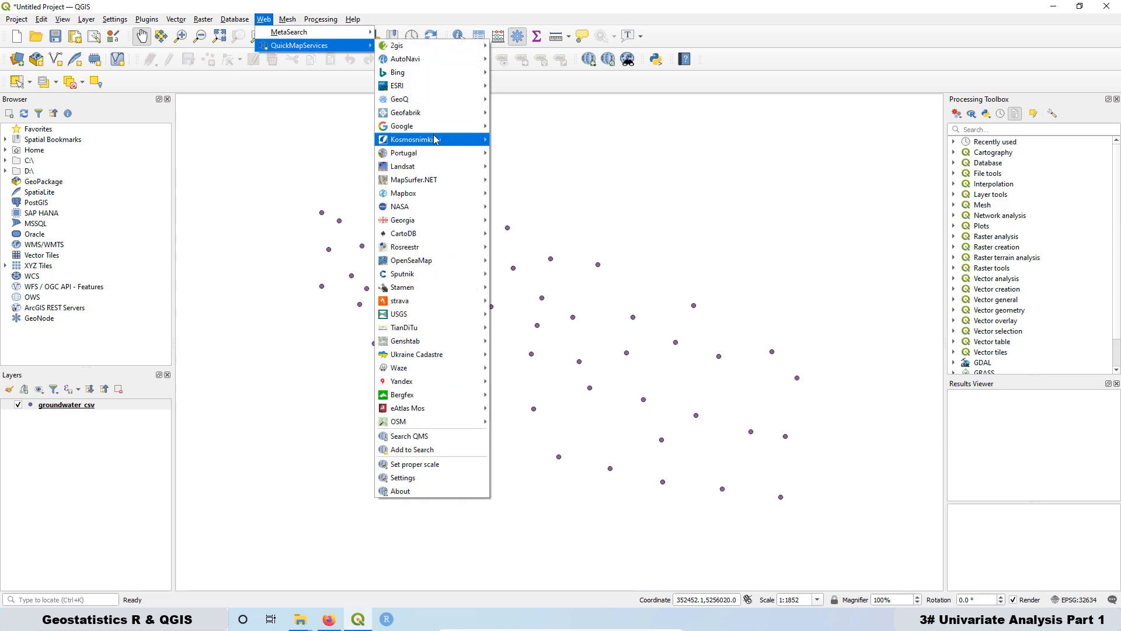
mouse_move(433, 133)
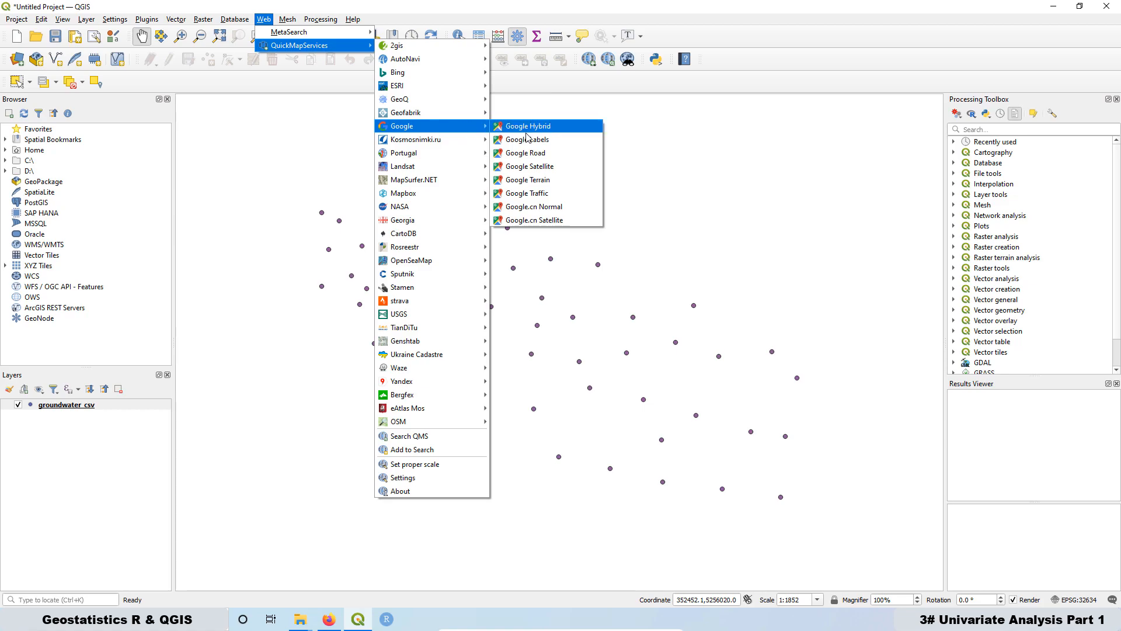
click(552, 167)
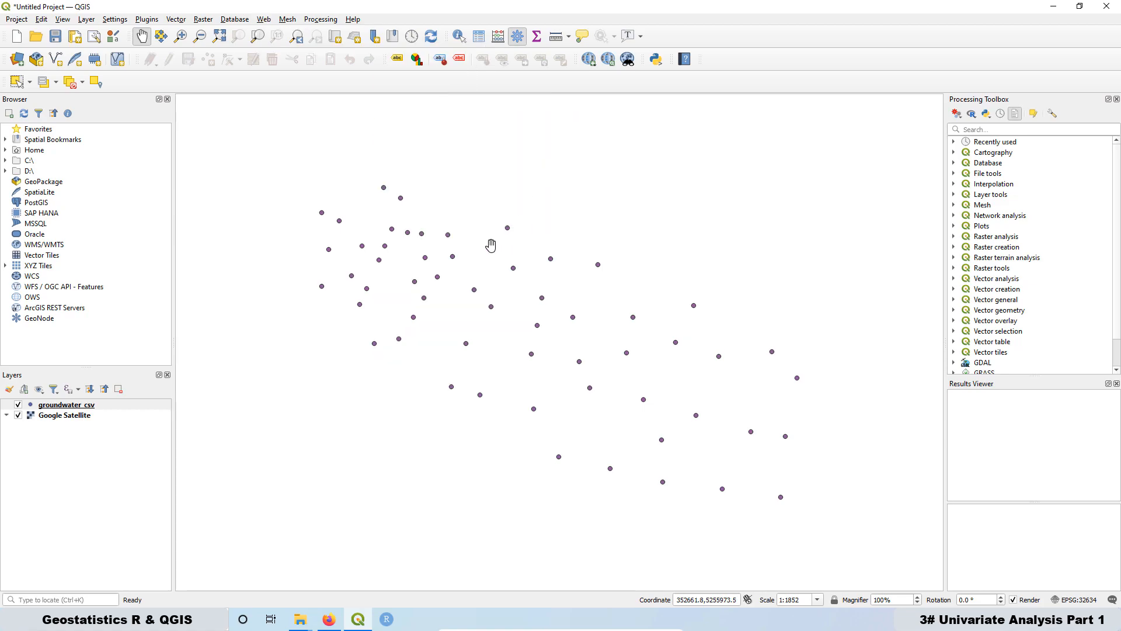
Step: Change the groundwater_csv point symbol's fill colour to red in the layer's symbology properties
right_click(80, 404)
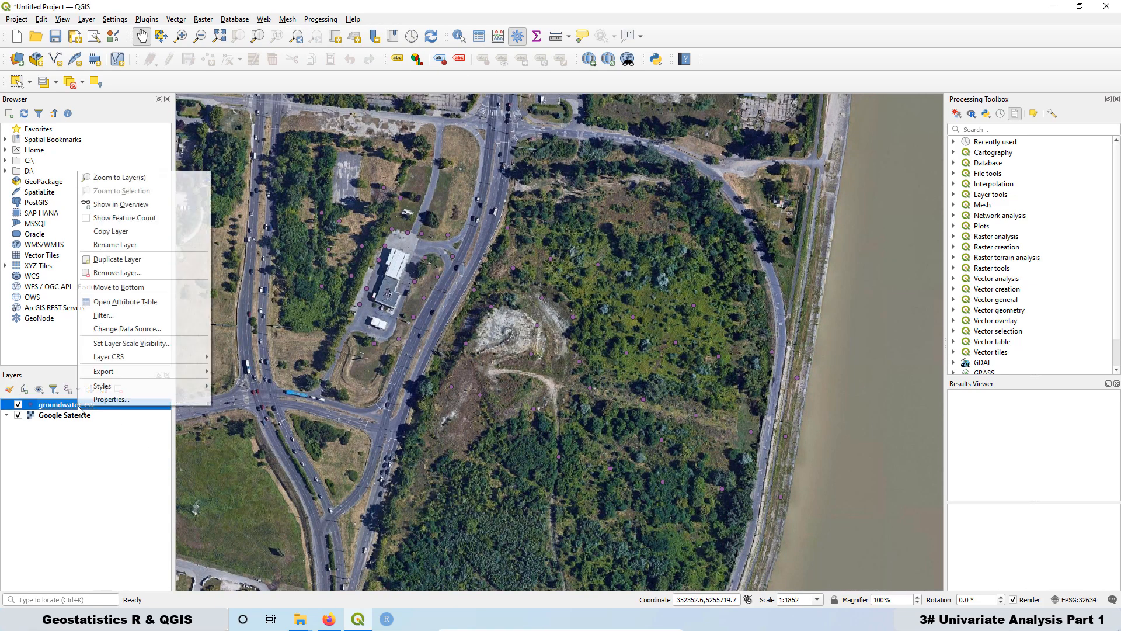
click(99, 406)
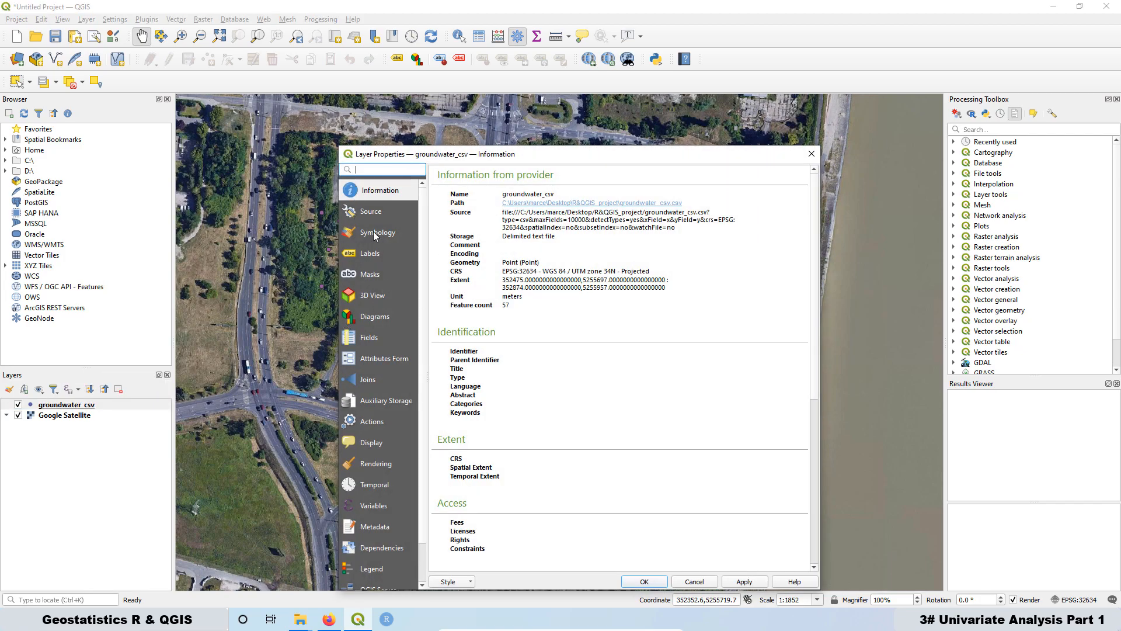
click(373, 231)
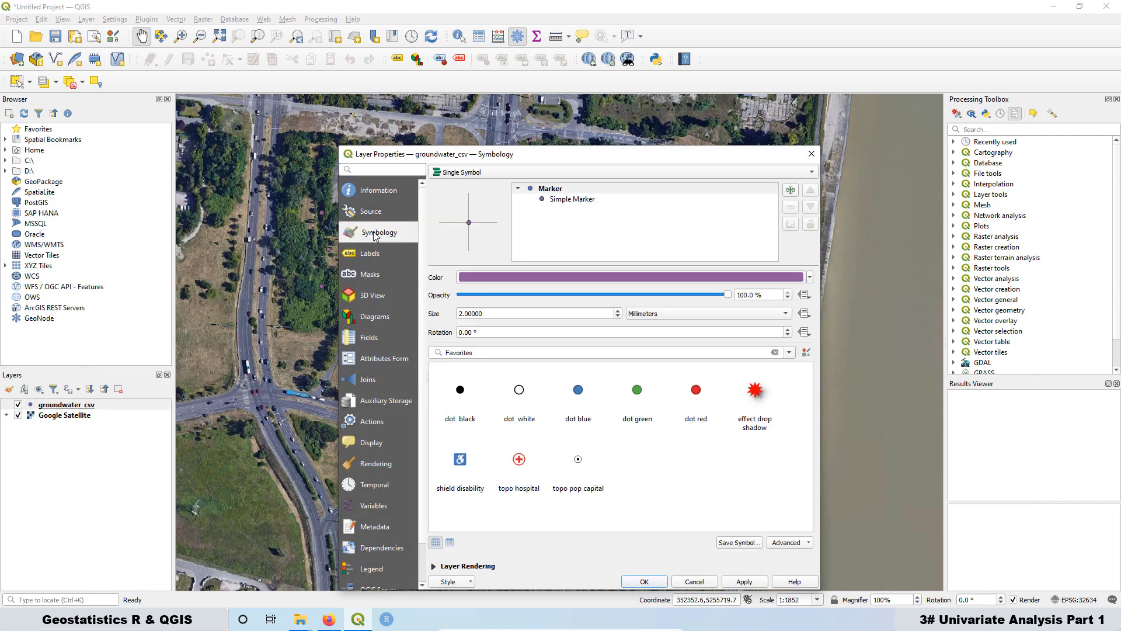
click(569, 200)
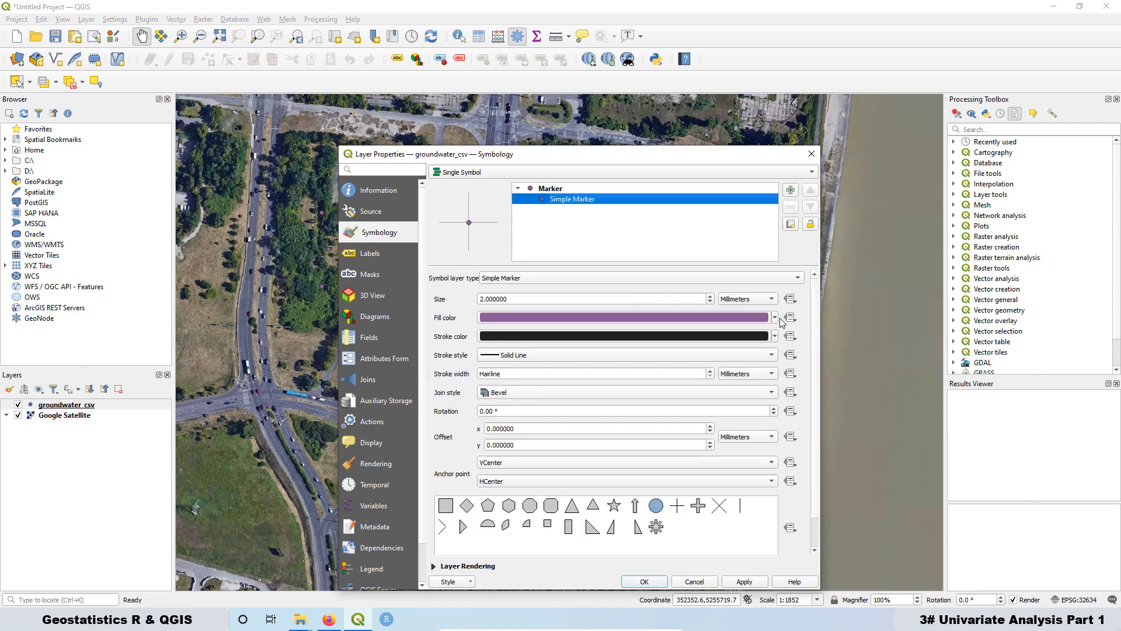
click(773, 317)
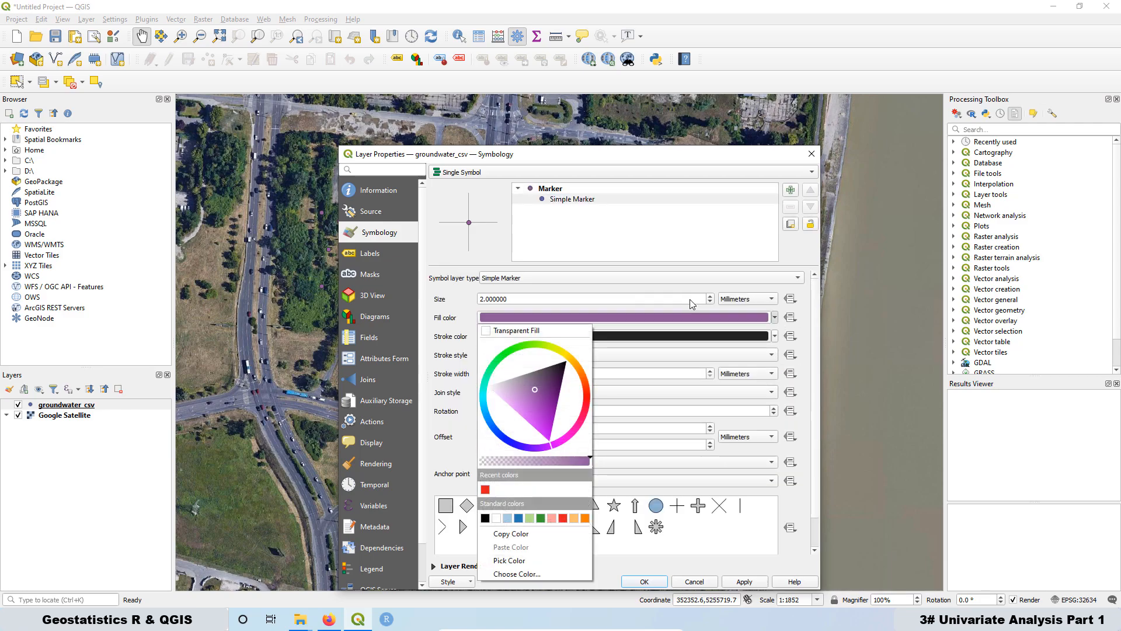
click(486, 491)
click(642, 582)
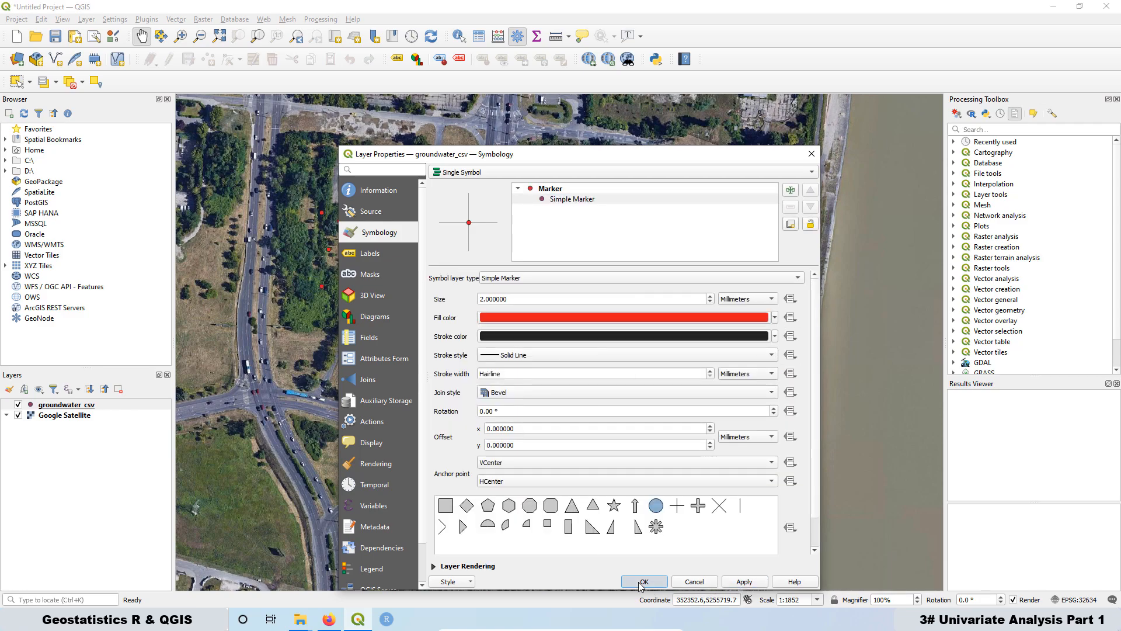
Step: Open and review the groundwater_csv attribute table, then close it
click(58, 405)
right_click(58, 408)
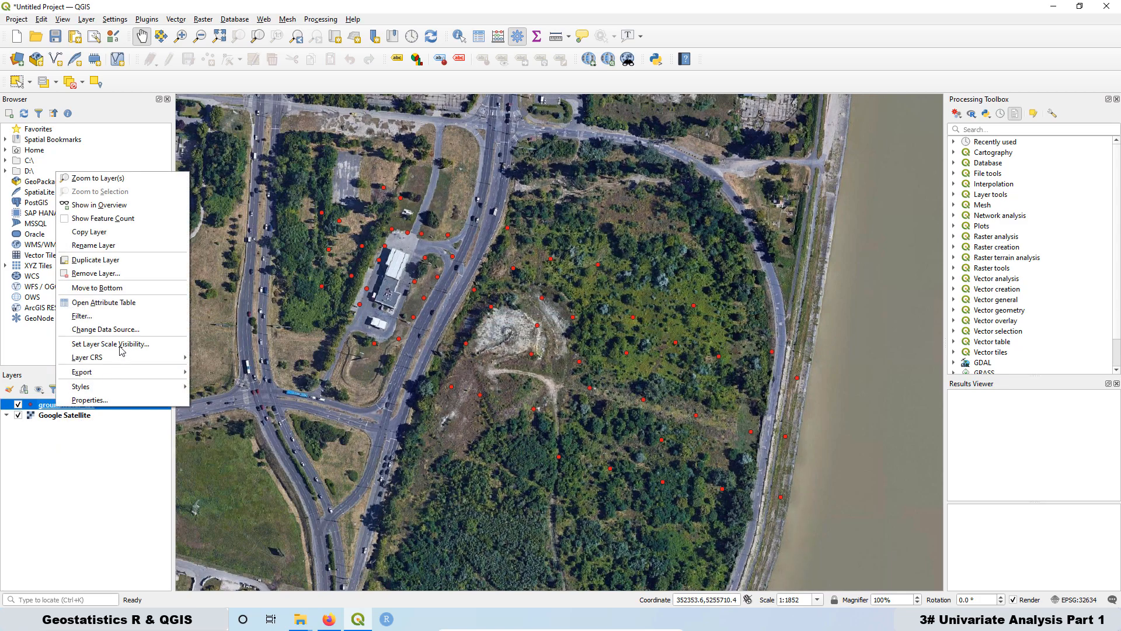
click(107, 303)
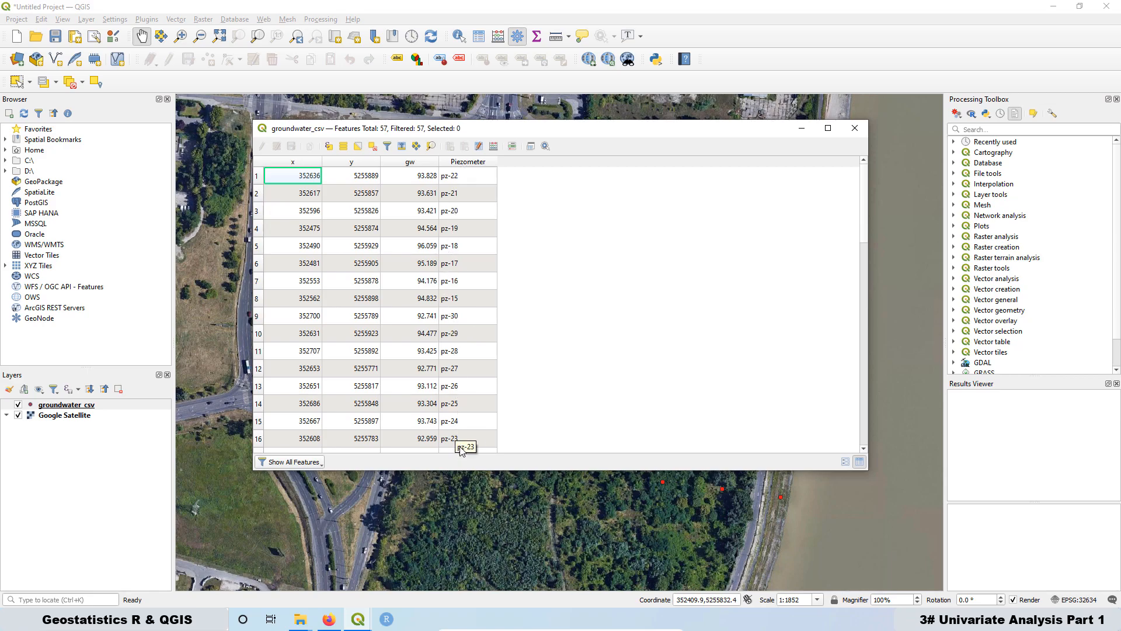
click(854, 128)
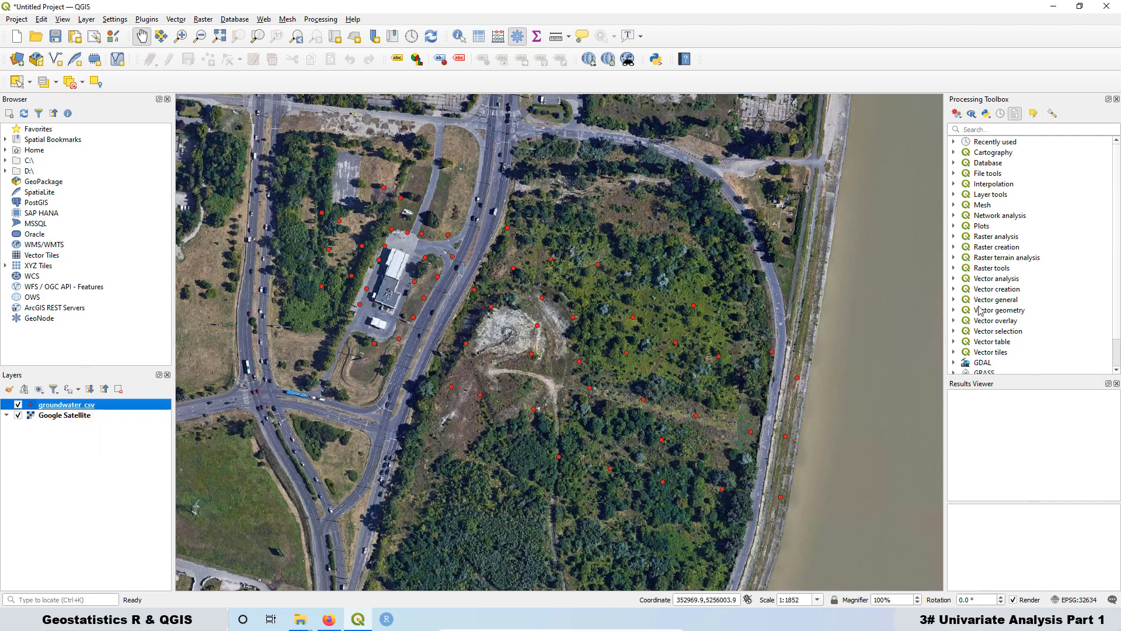
Step: Run the 1.Histogram Simple R script from QGIS&R_Course on groundwater_csv with gw as the parameter
scroll(987, 283, down, 1)
click(954, 353)
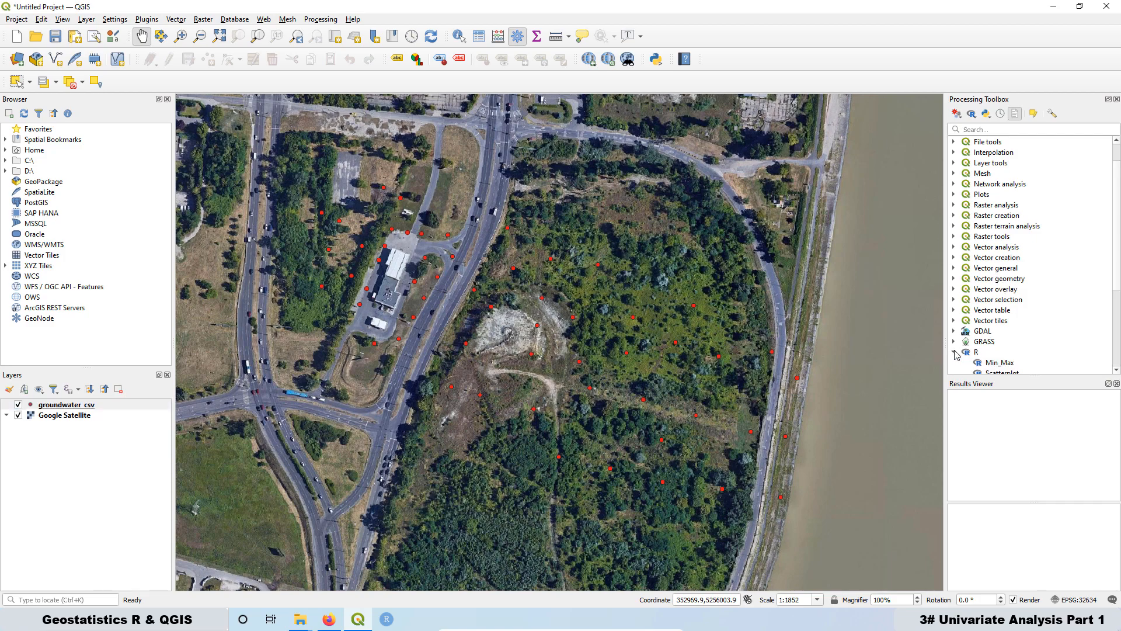
scroll(1002, 258, down, 4)
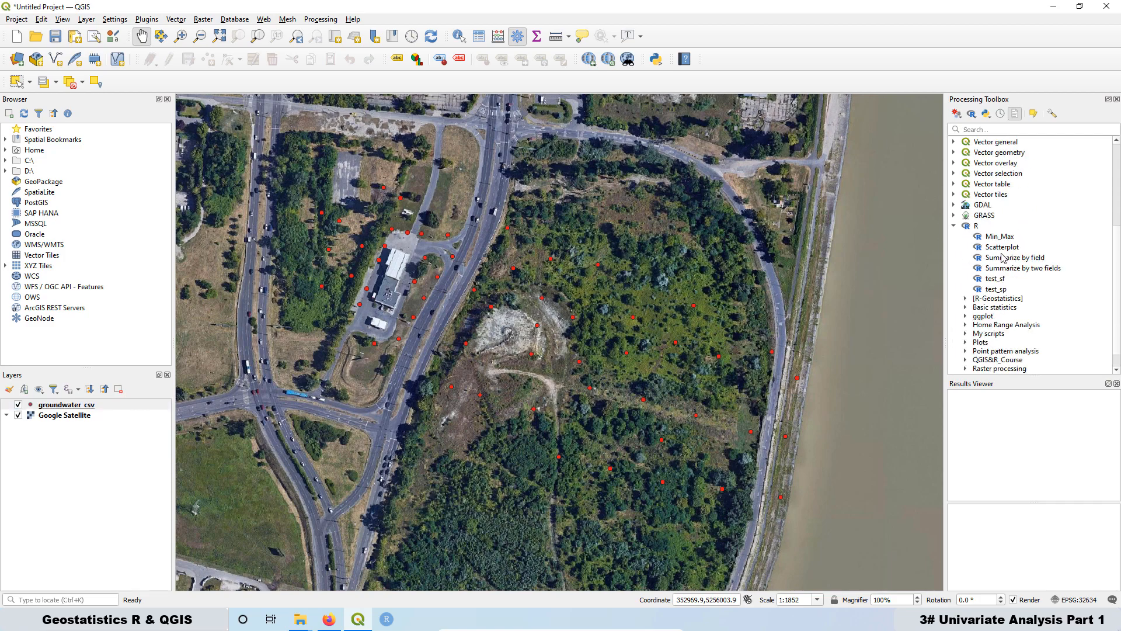
scroll(1002, 258, down, 1)
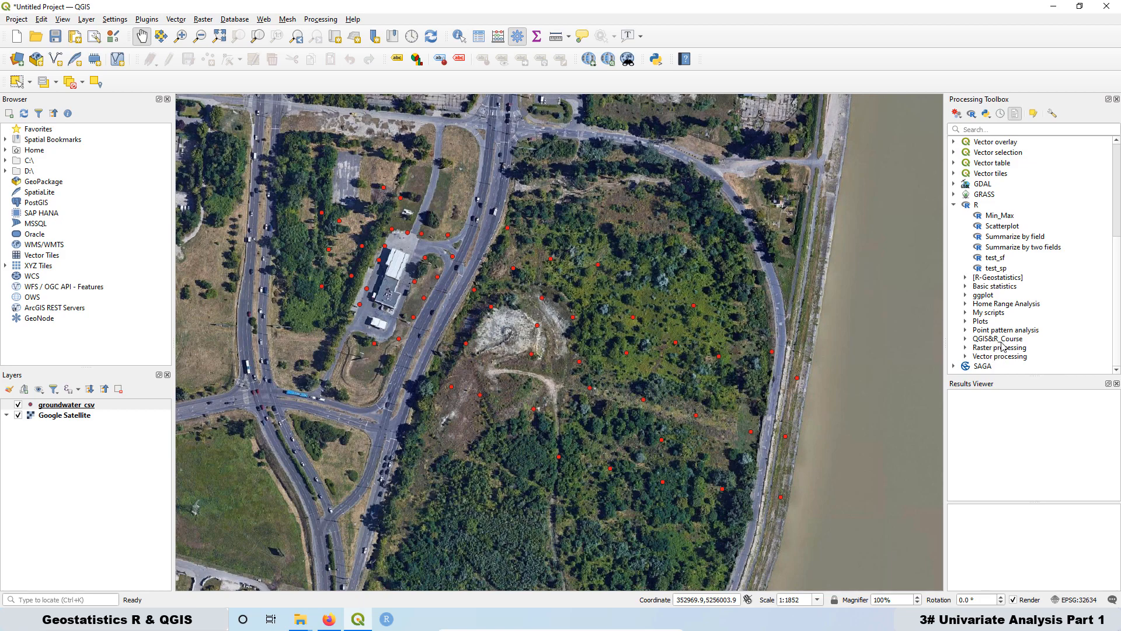
click(965, 338)
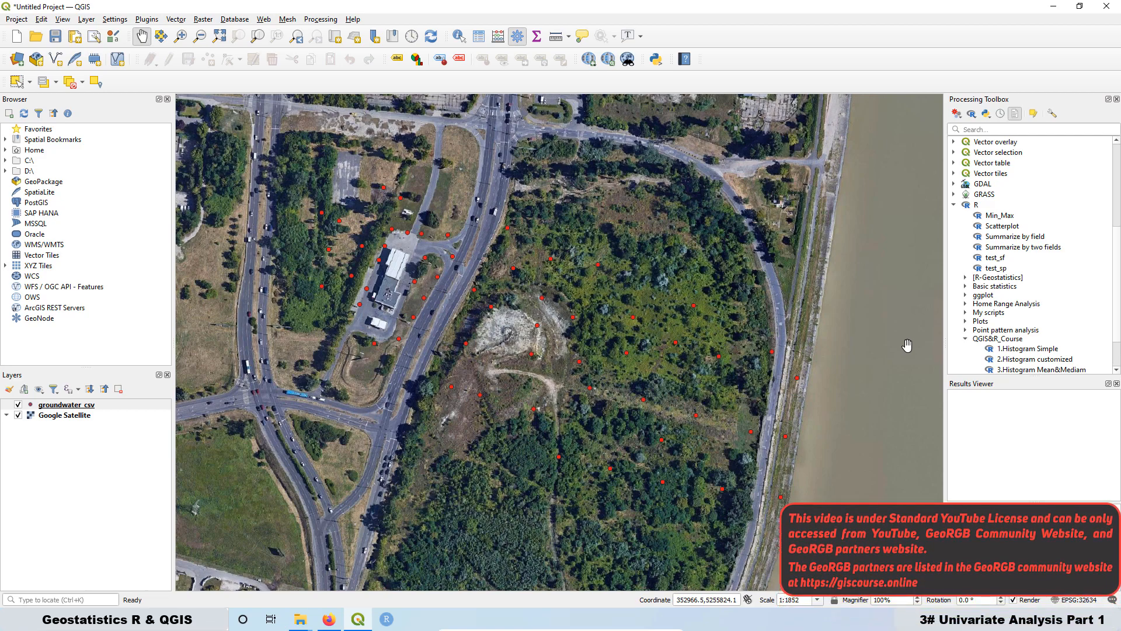
double_click(1015, 350)
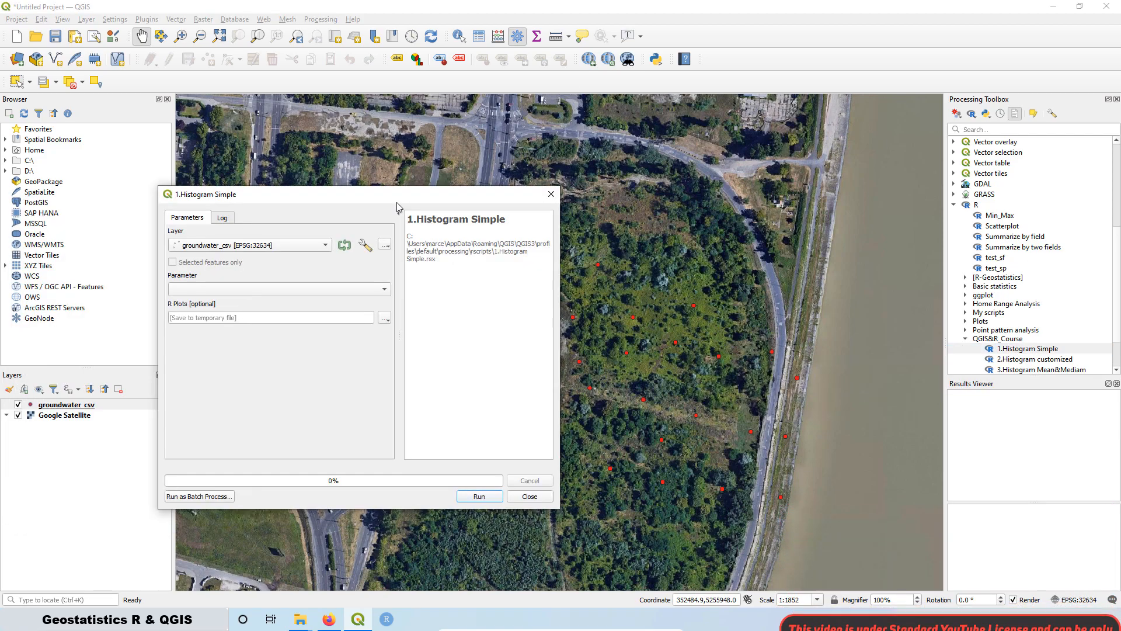
drag(397, 202, 478, 184)
click(324, 273)
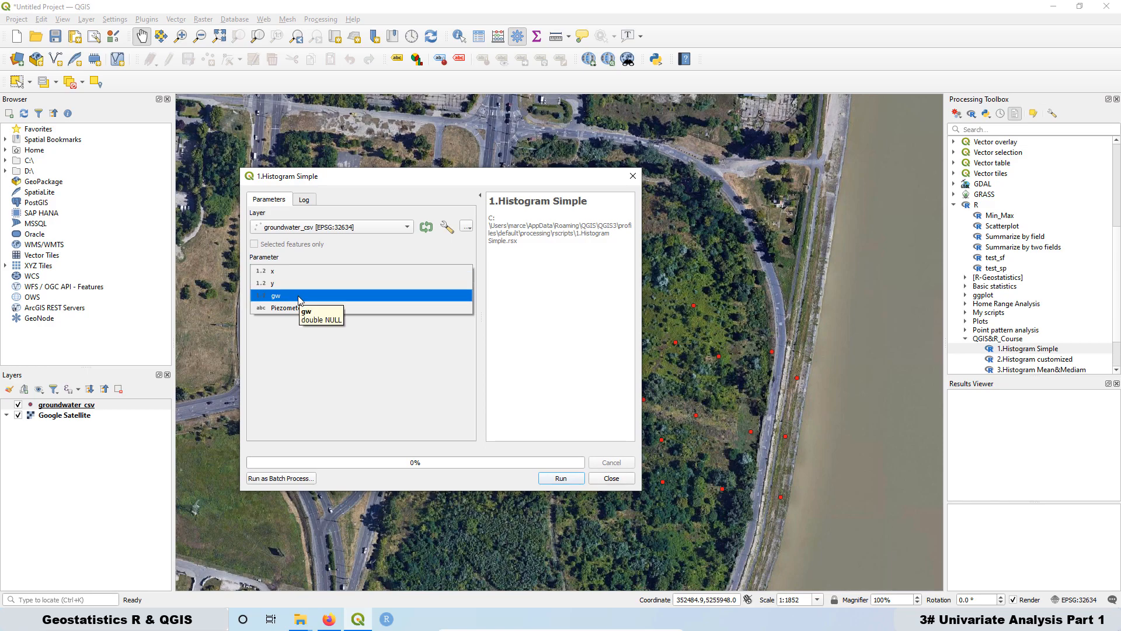
click(344, 231)
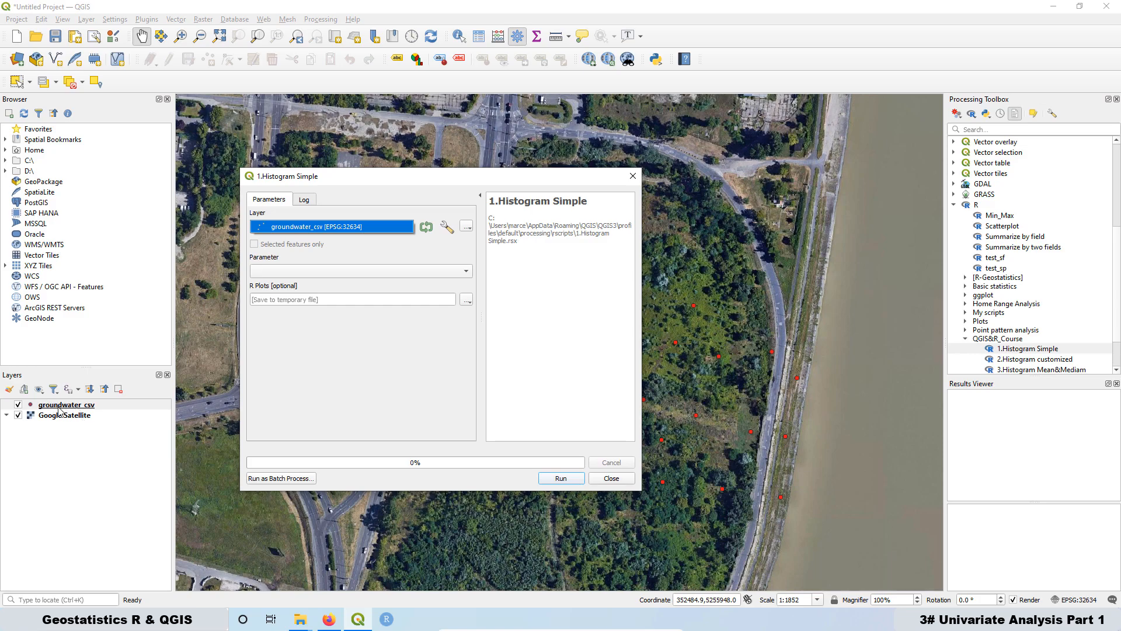
click(333, 228)
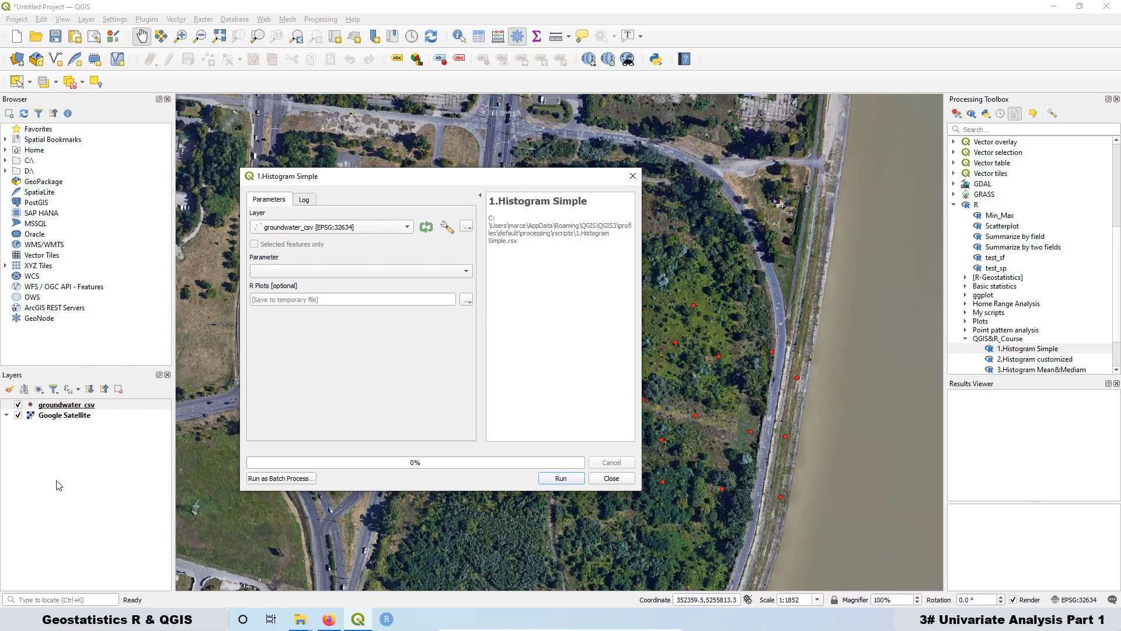
click(285, 274)
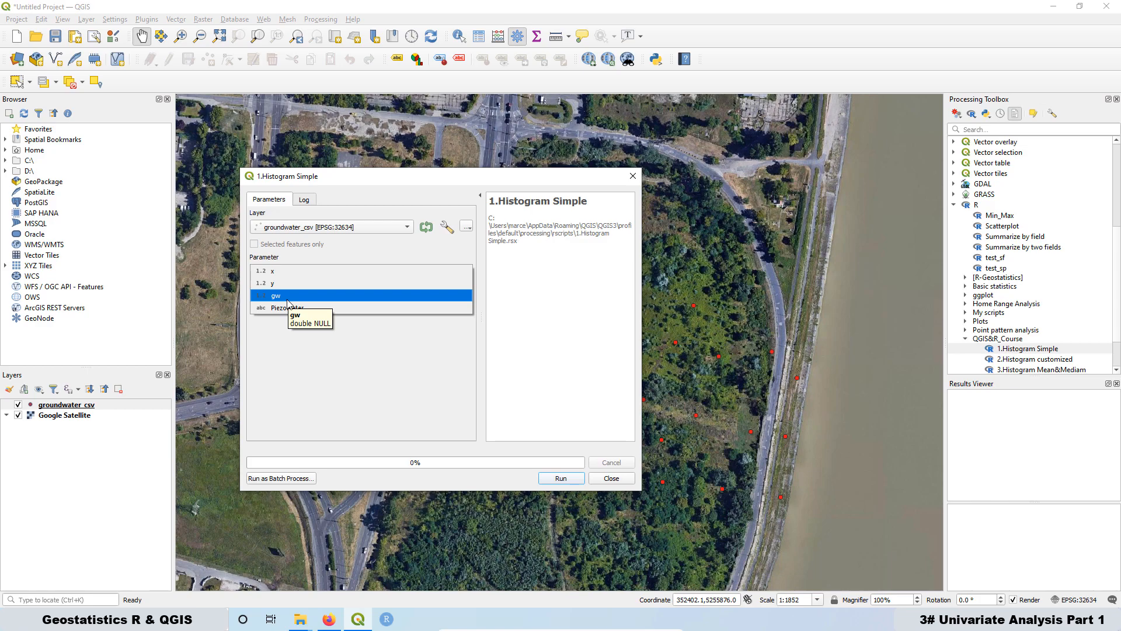
click(287, 298)
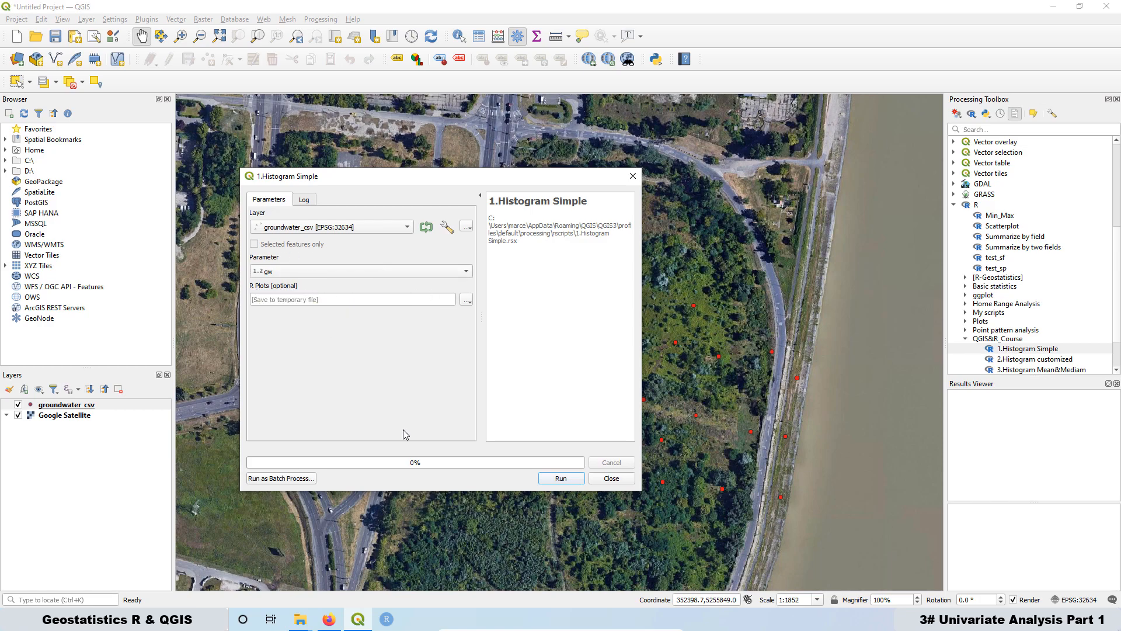
click(560, 478)
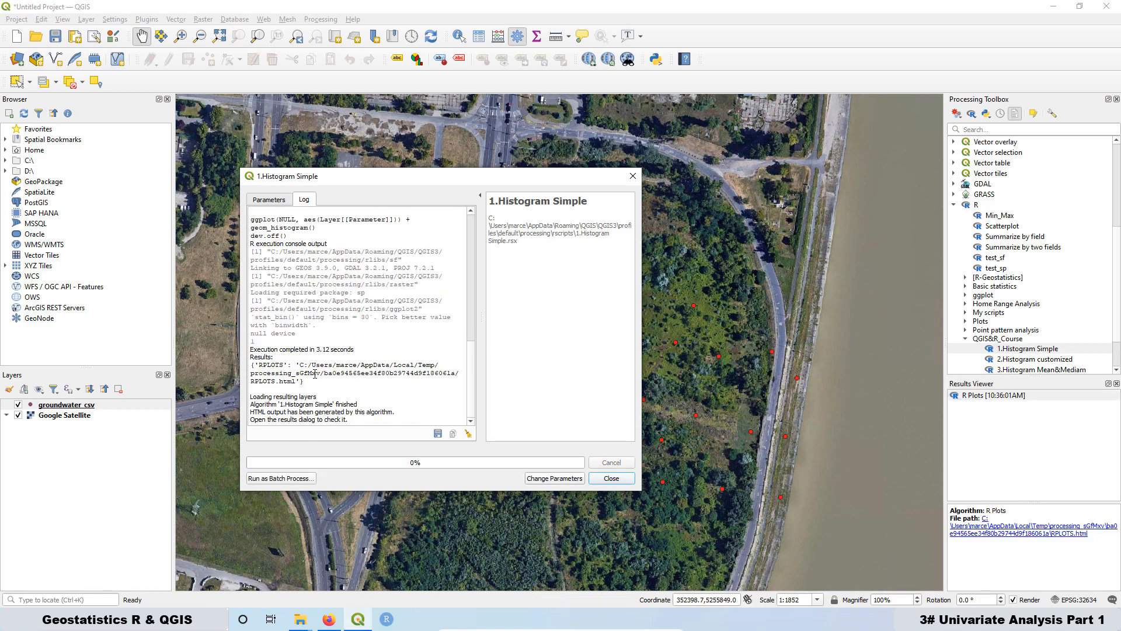
Step: Open the resulting R Plots histogram output to view it, then return to QGIS
double_click(1005, 396)
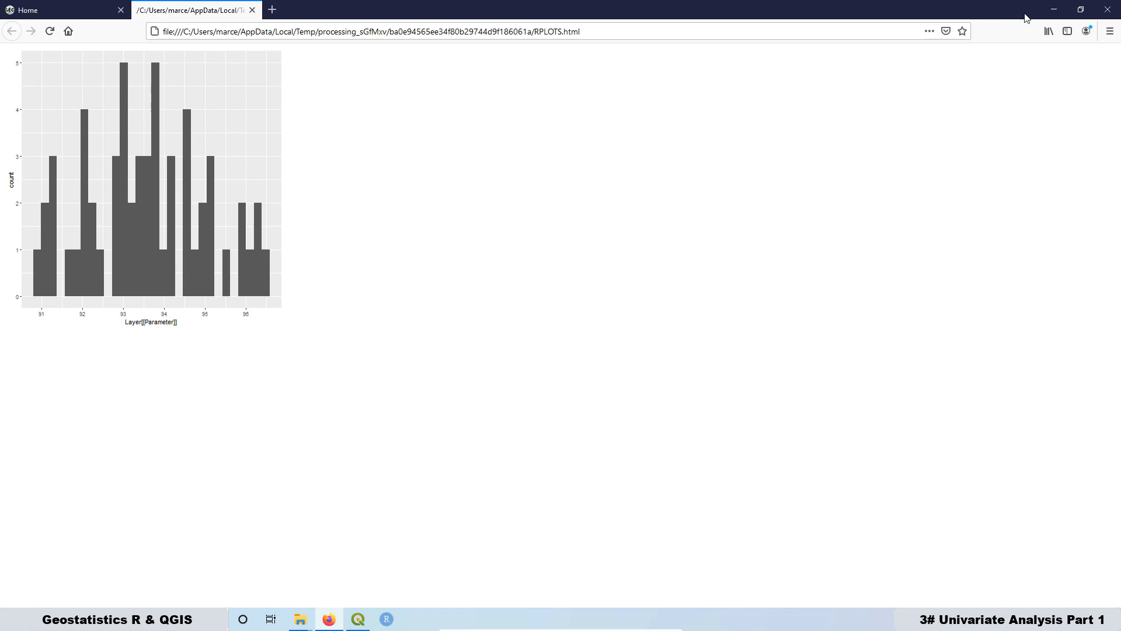
click(1057, 10)
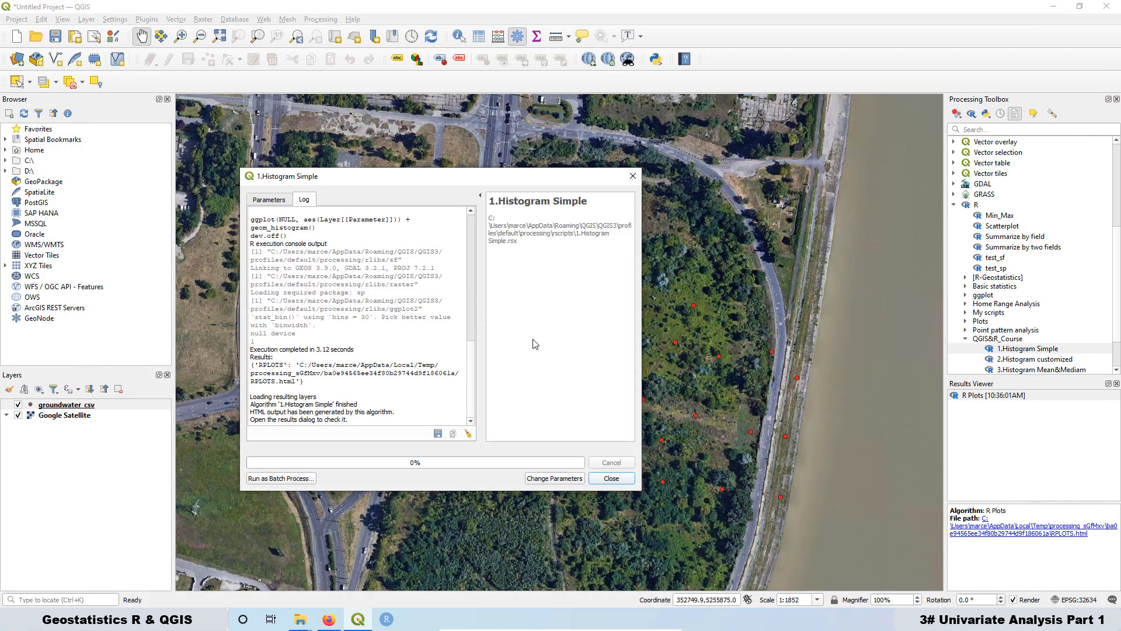
Step: Open the 2.Histogram customized R script dialog next to the Histogram Simple dialog
click(259, 201)
drag(384, 183, 150, 155)
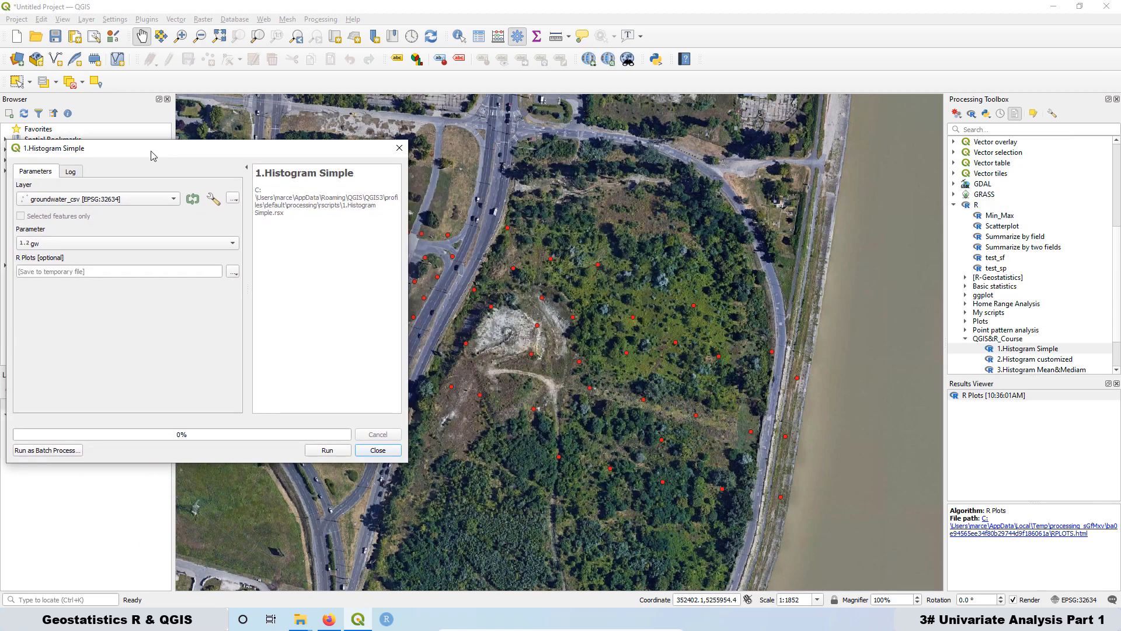
double_click(1035, 360)
drag(214, 212, 616, 147)
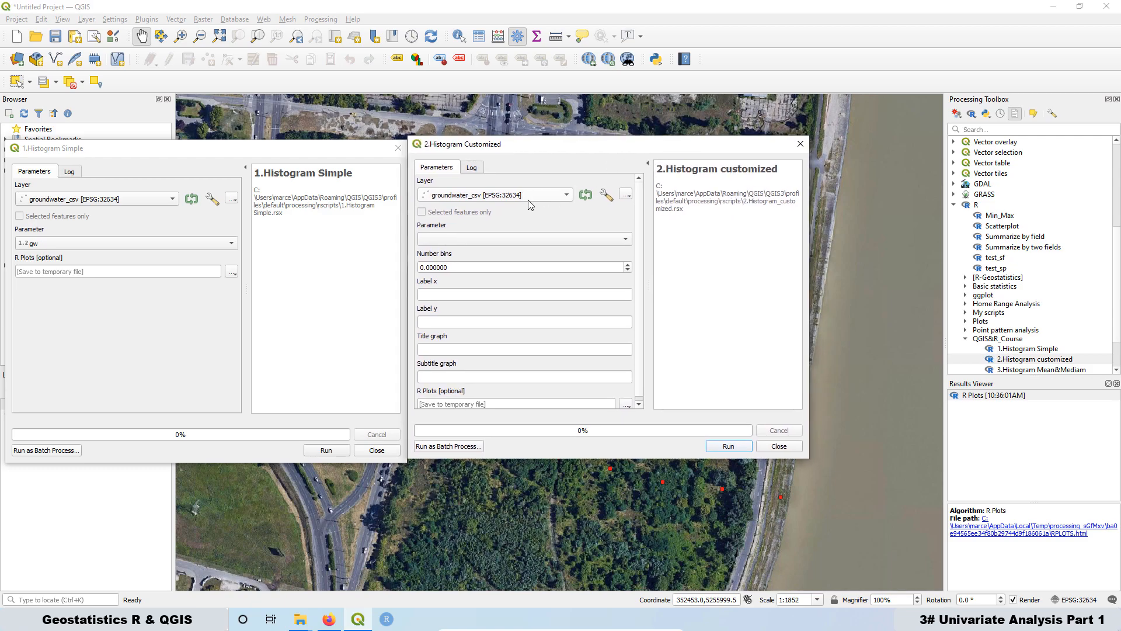
Step: Set the customized histogram's parameter field to gw and the number of bins to 8
click(456, 241)
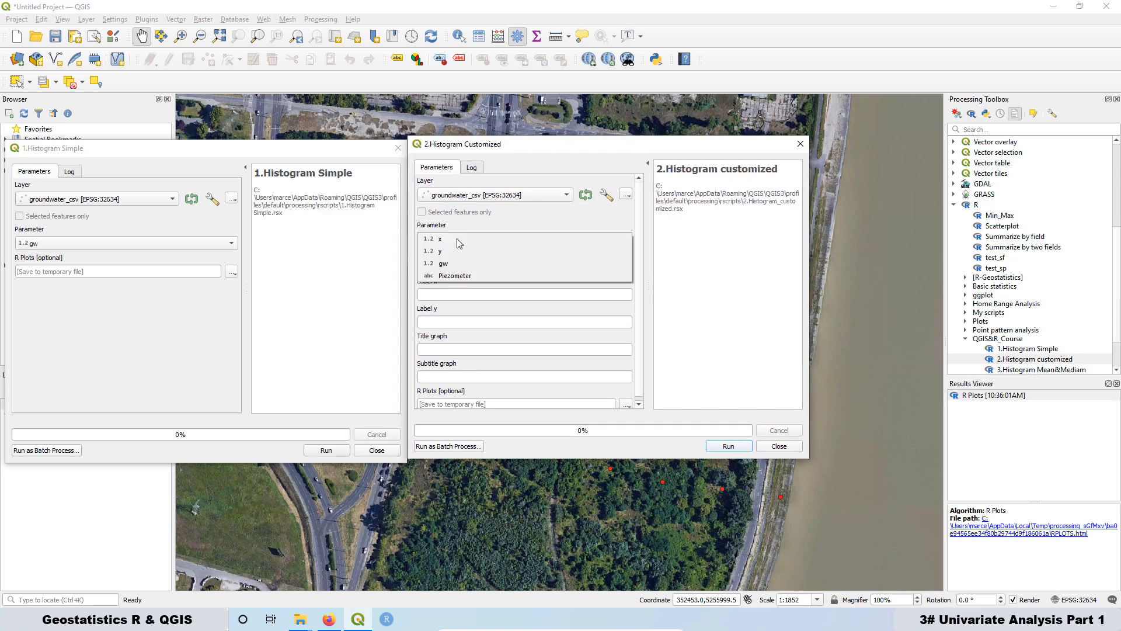
click(463, 267)
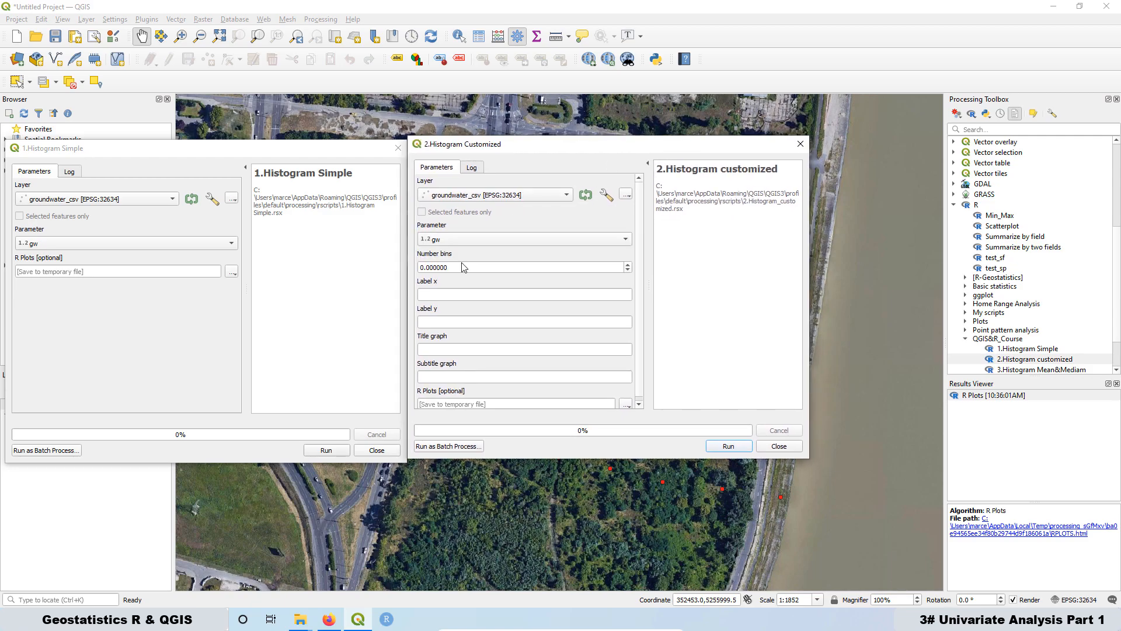
key(Tab)
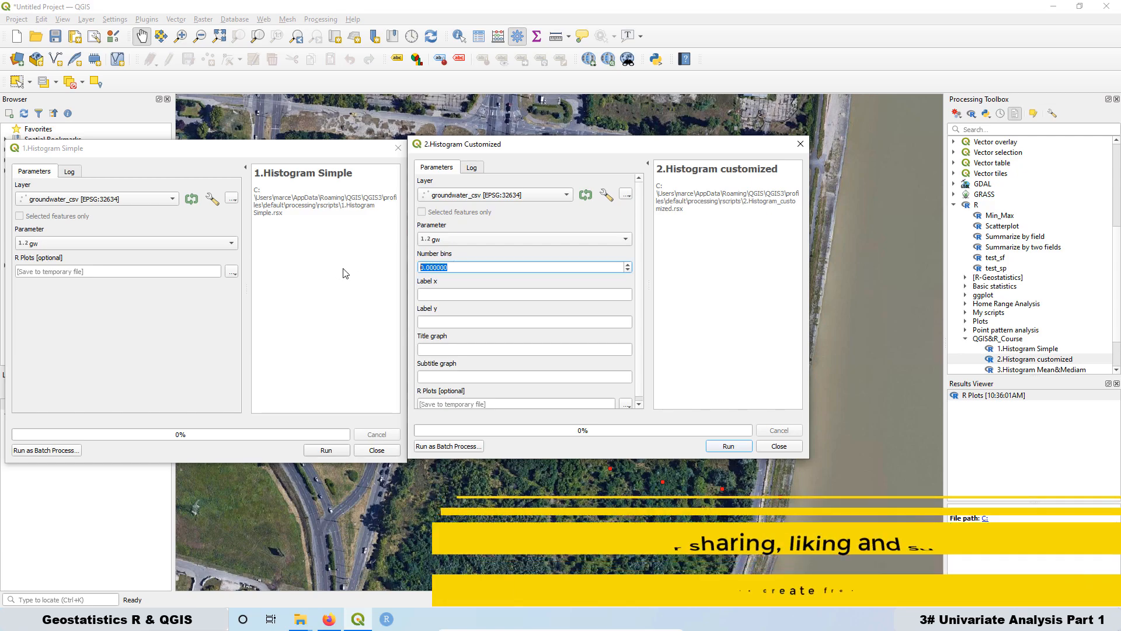
text(8)
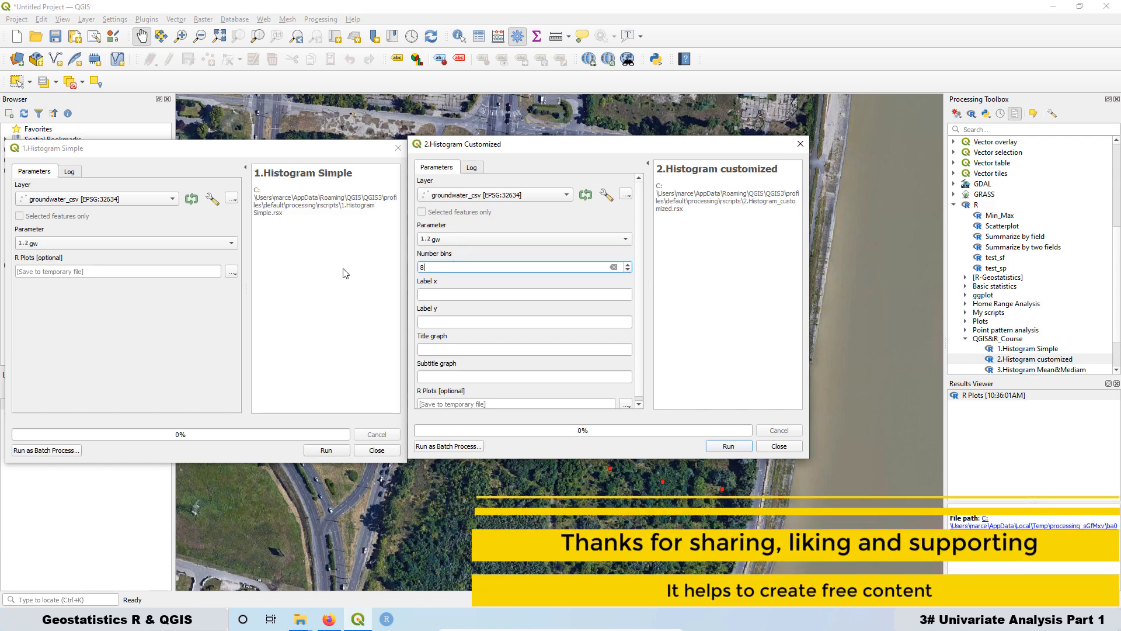
Step: Label the axes Groundwater Elevation [m] and Frequency, title it Histogram with subtitle Raw Data, and run the script
click(444, 296)
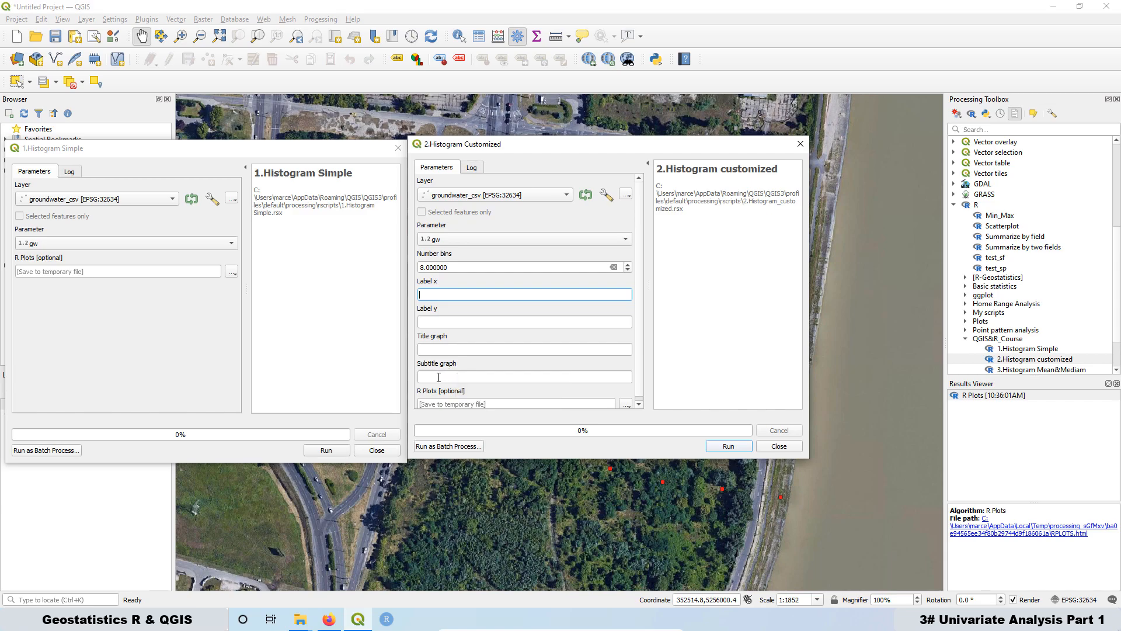
text(Groundwater Elevation [m])
key(Tab)
text(Frequency)
key(Tab)
text(Histogram)
key(Tab)
text(Raw Data)
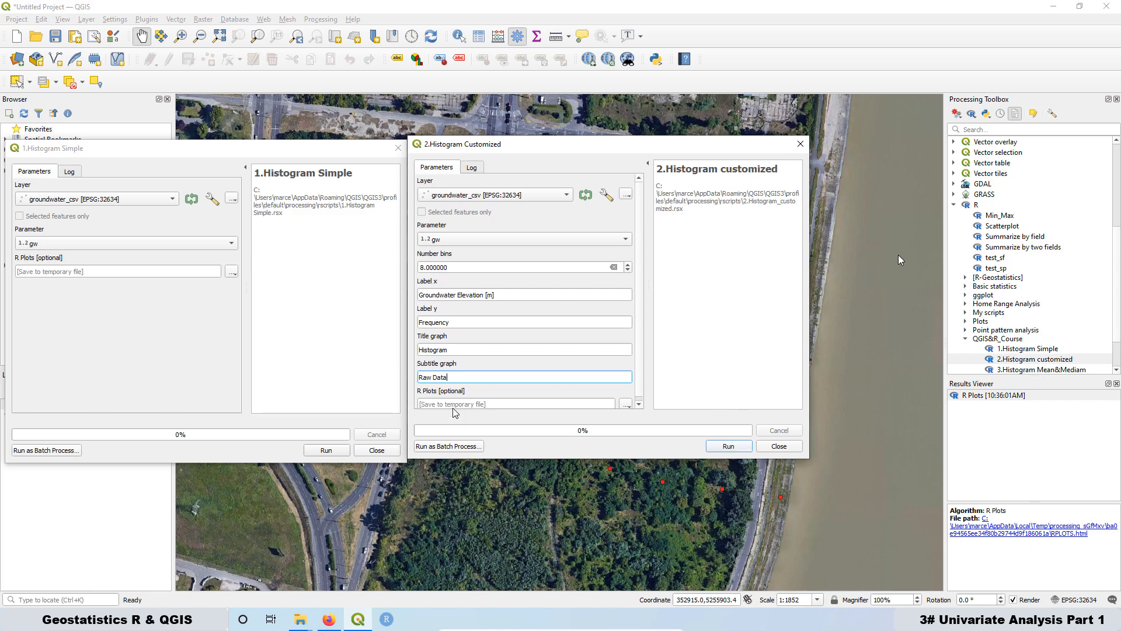
click(731, 447)
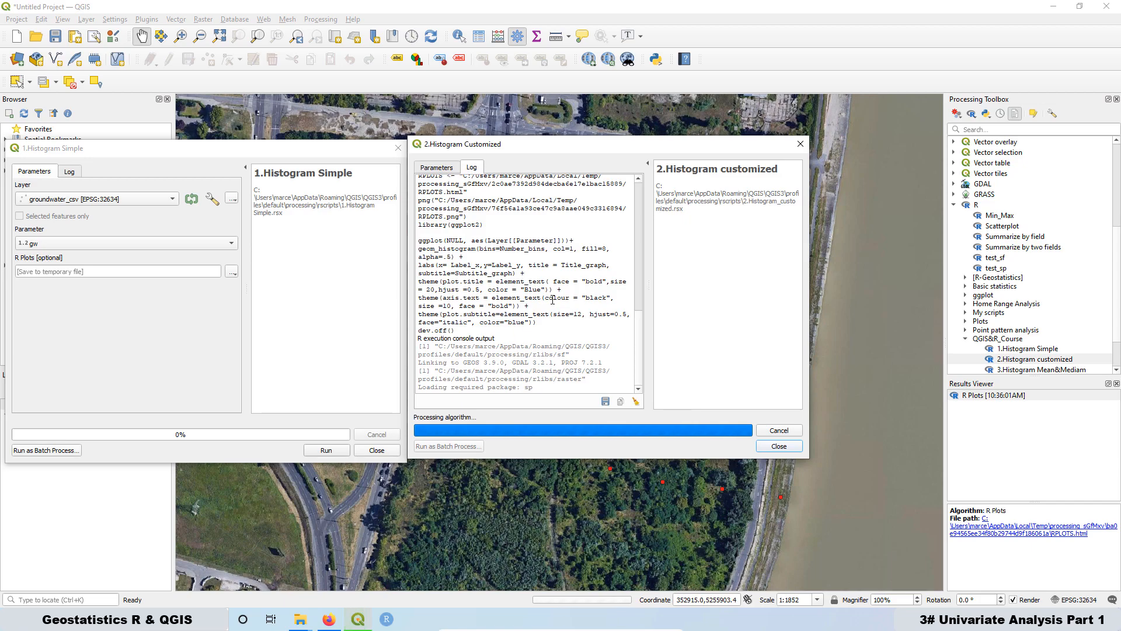
Step: Open the new R Plots output, compare it with the earlier simple histogram, and return to QGIS
double_click(988, 396)
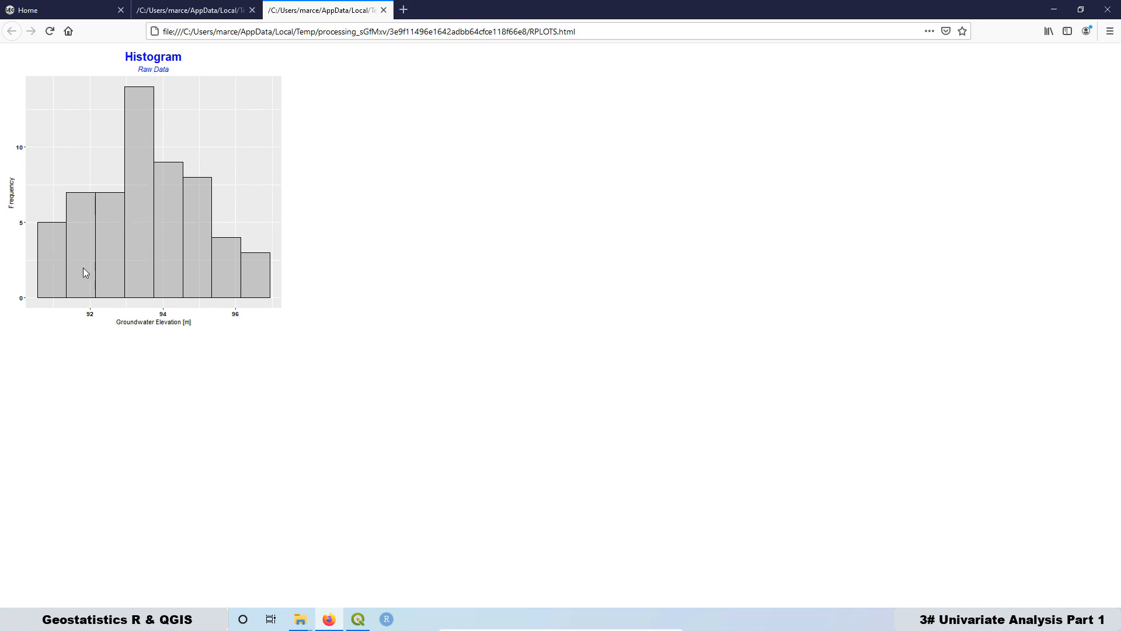
click(183, 12)
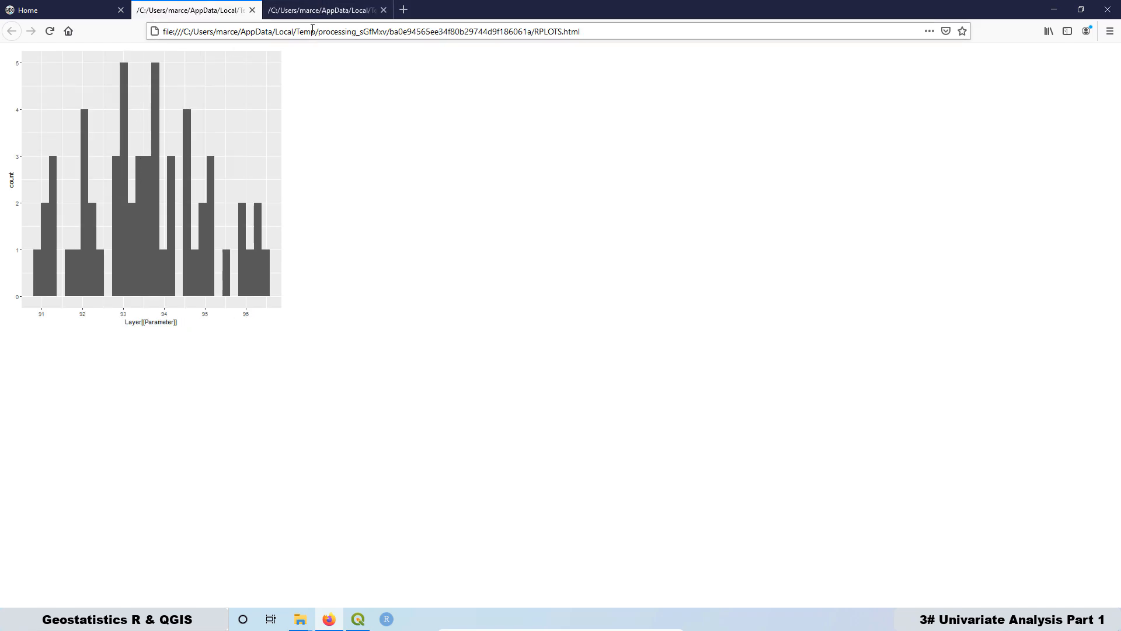
click(316, 12)
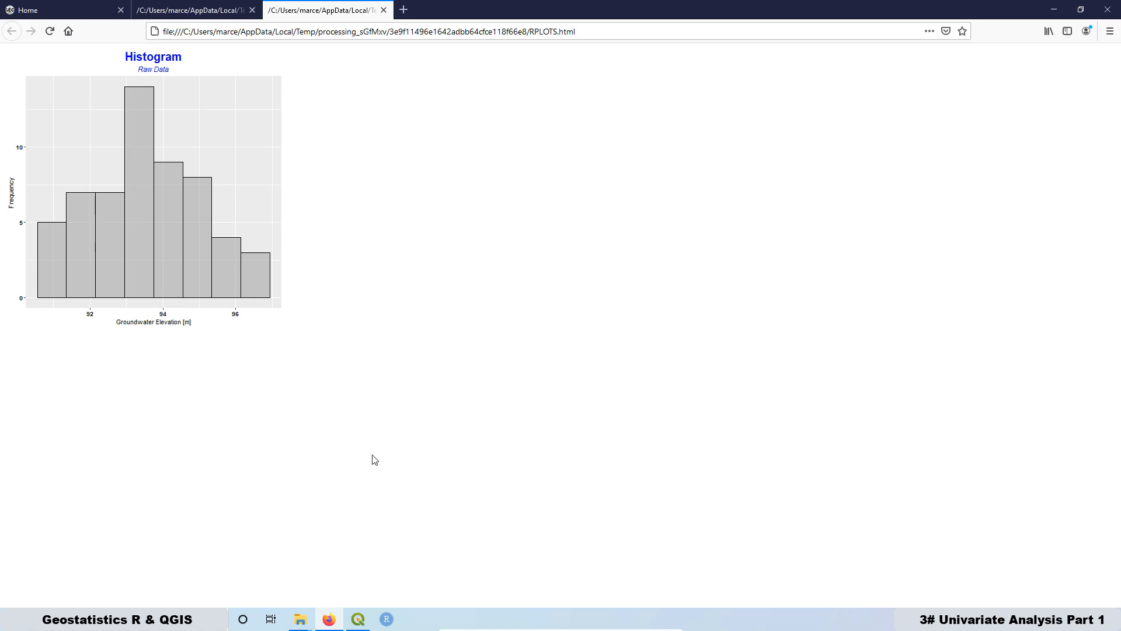
click(358, 619)
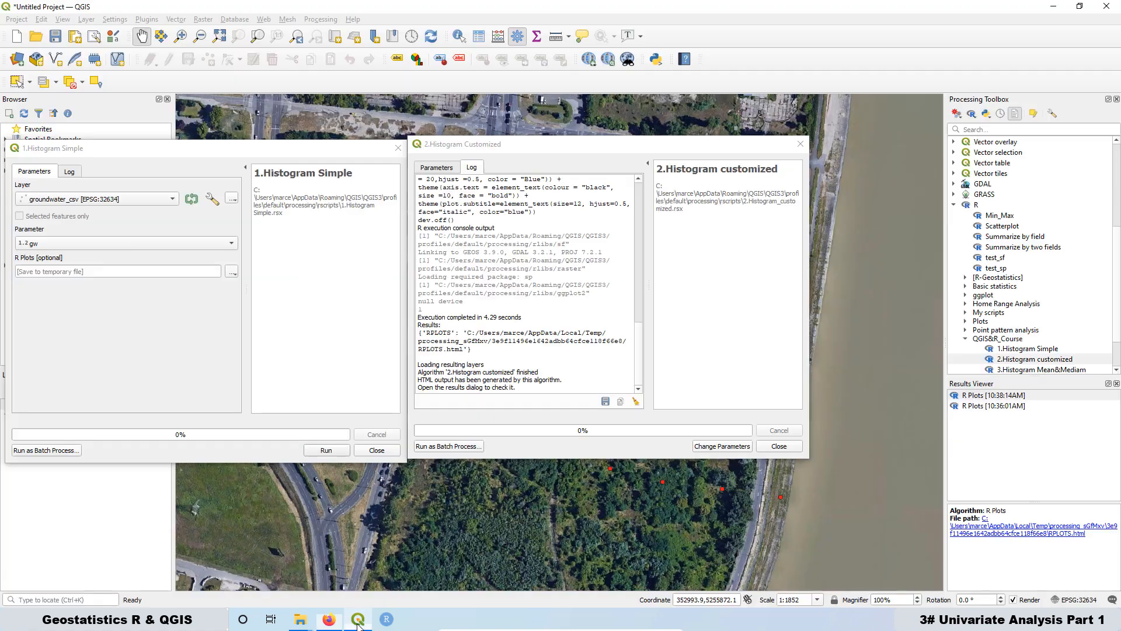
Step: Open the 3.Histogram Mean&Mediam R script dialog beside the customized histogram dialog
drag(502, 149, 101, 151)
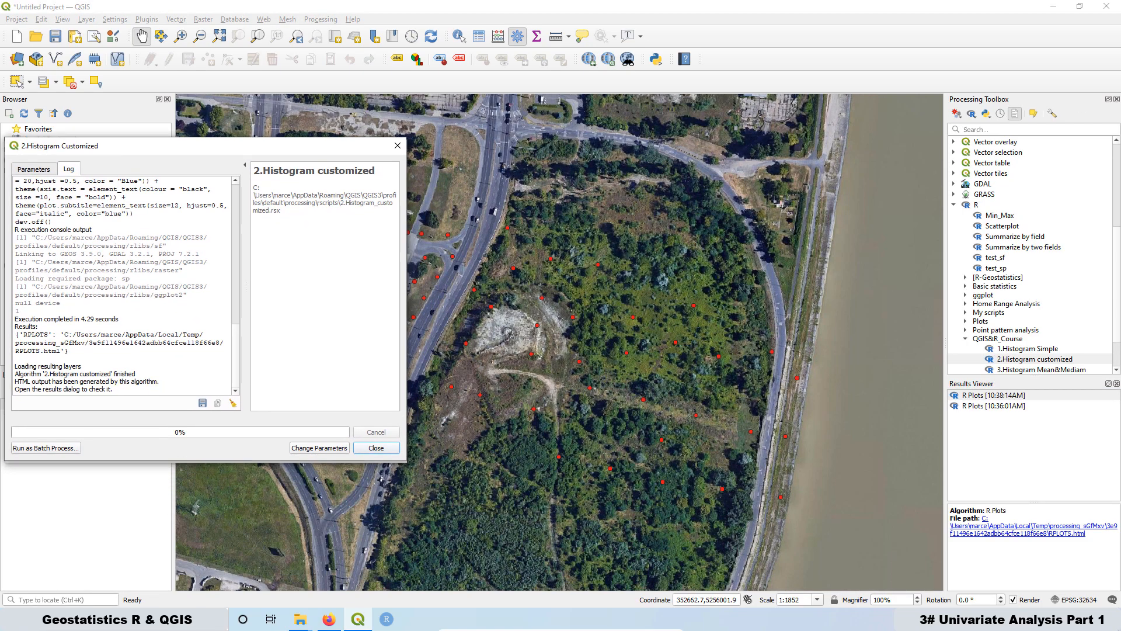
click(1011, 374)
double_click(1011, 374)
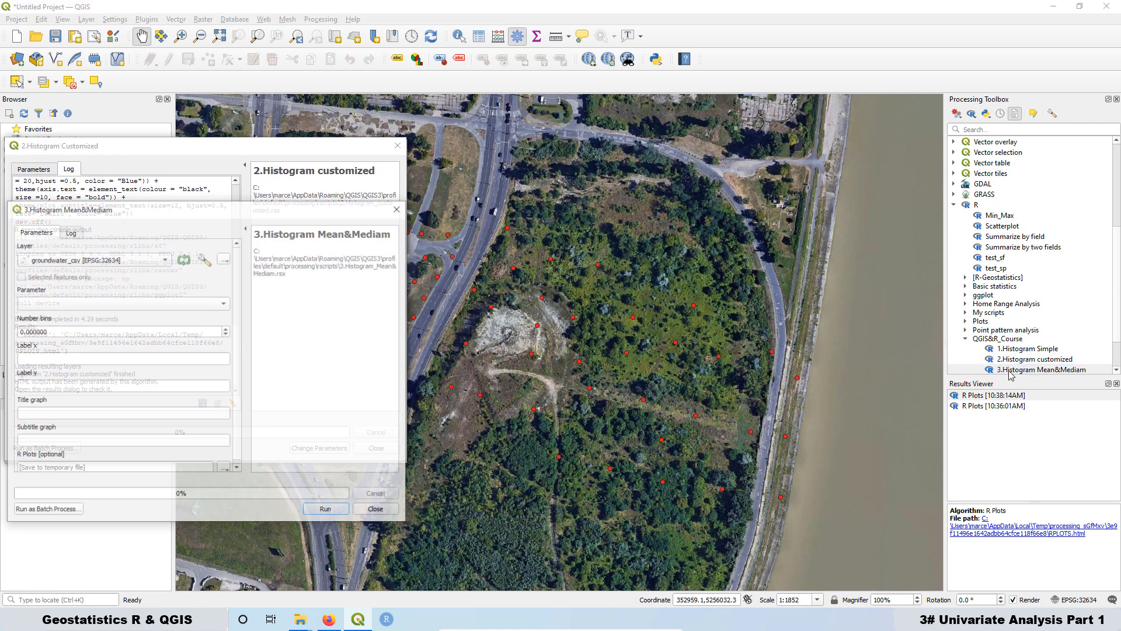
drag(269, 210, 643, 150)
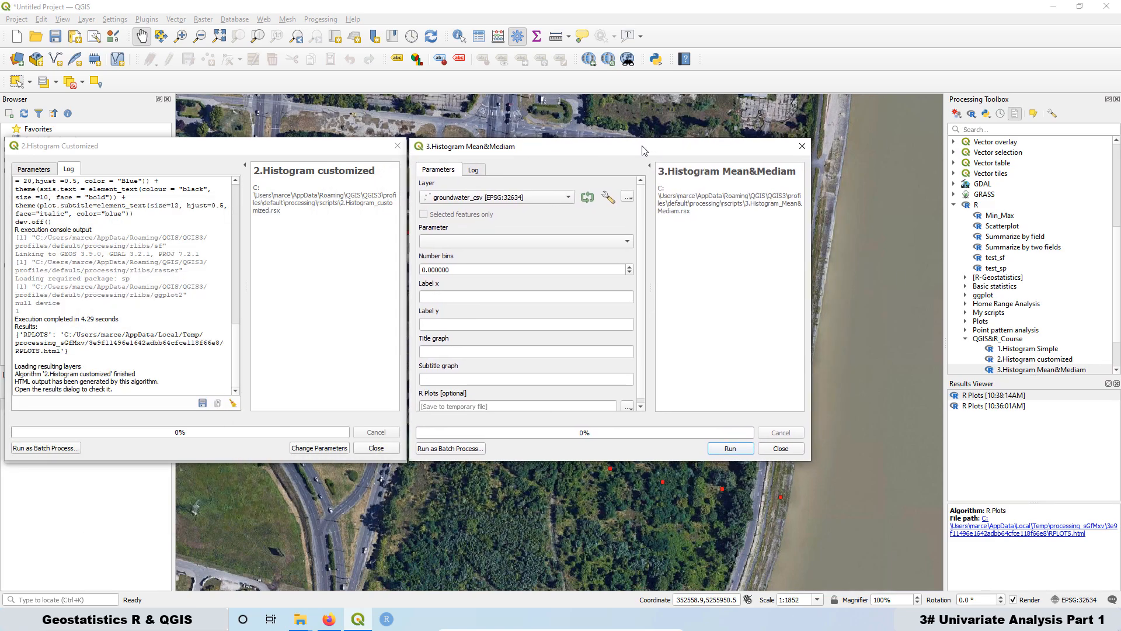
Step: Run 3.Histogram Mean&Mediam on groundwater_csv with gw as the parameter and 10 bins
click(440, 240)
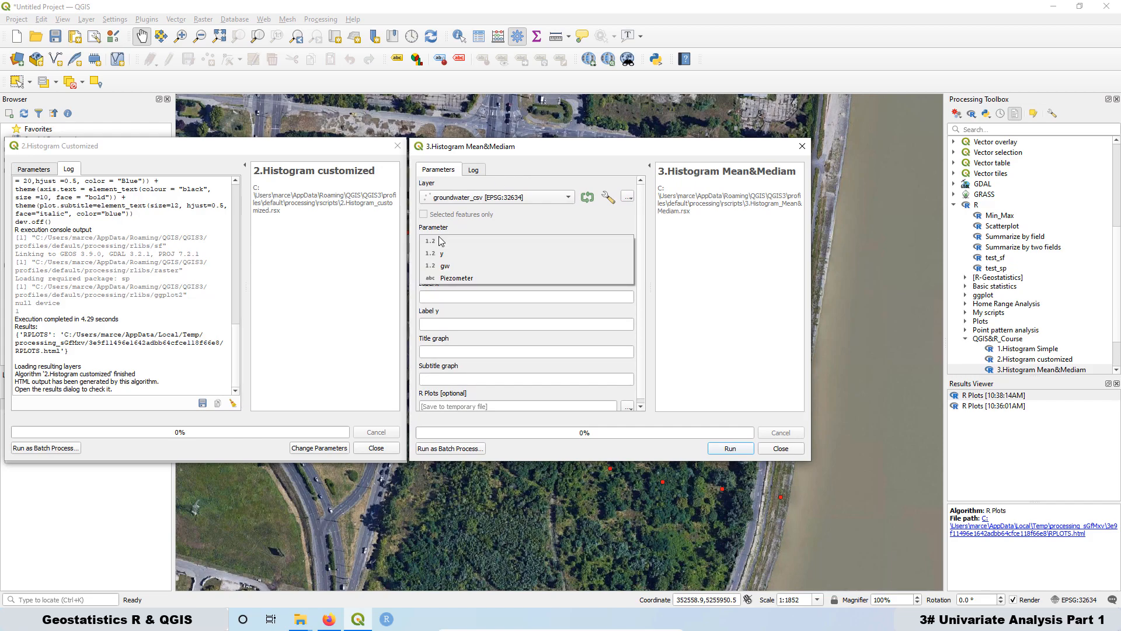
click(462, 266)
drag(458, 273, 416, 270)
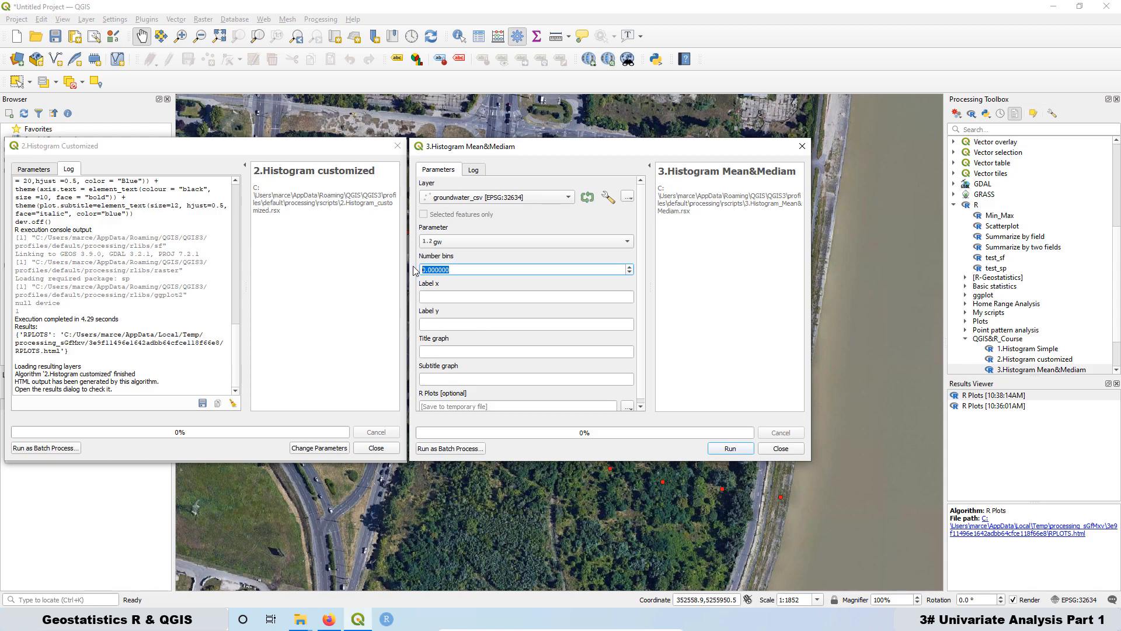
text(10)
click(34, 170)
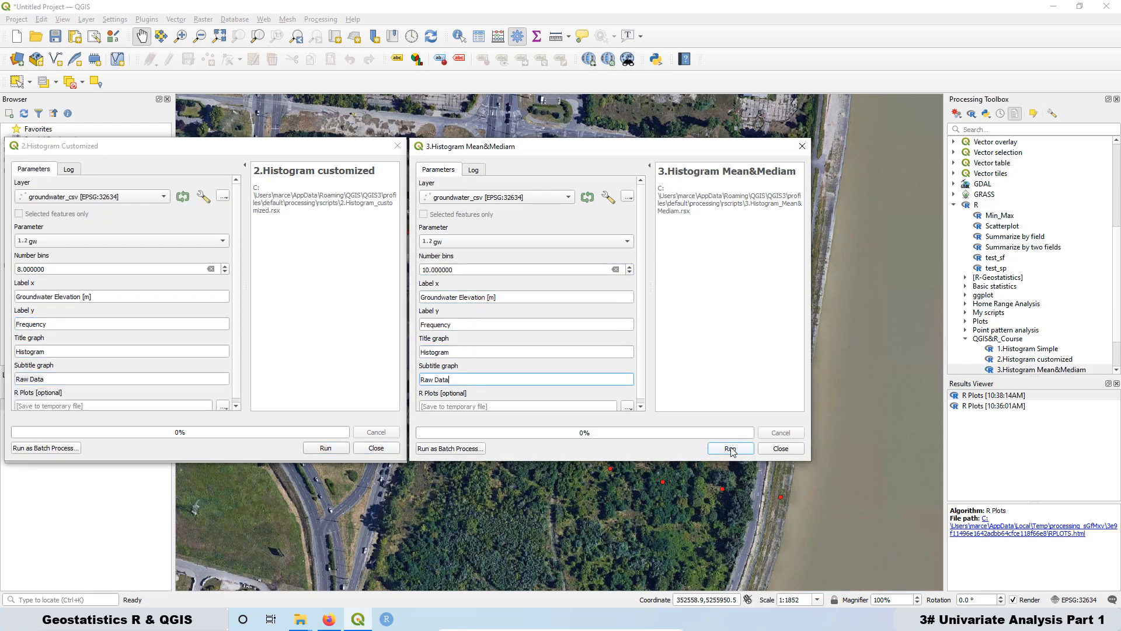
click(730, 449)
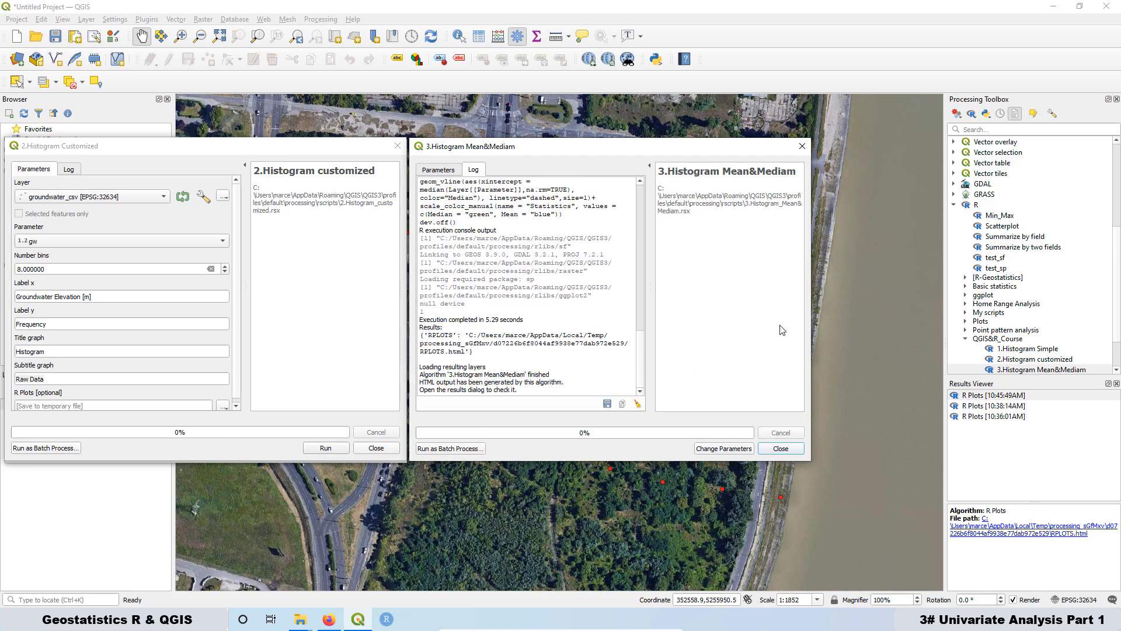
Step: View the mean and median histogram output, then return to QGIS
double_click(986, 395)
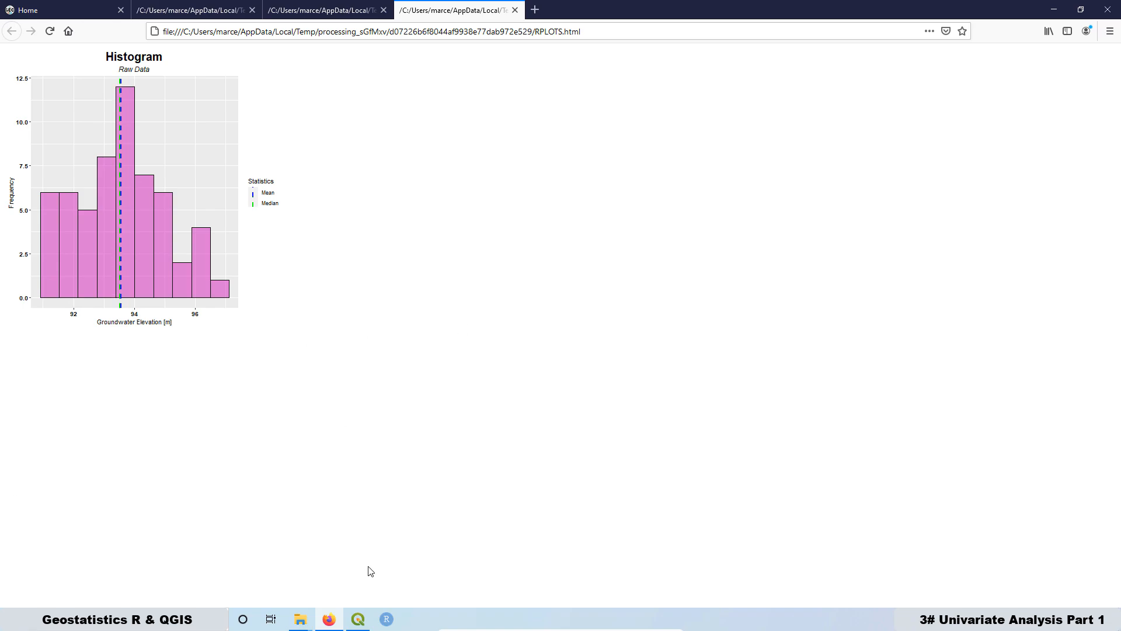
click(359, 620)
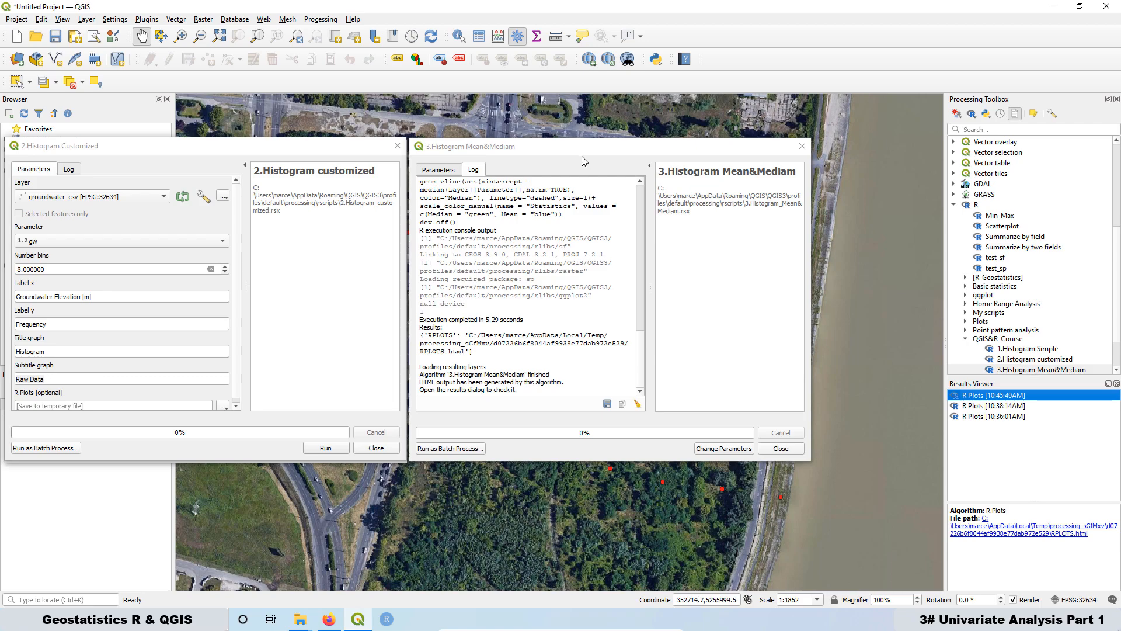
Step: Open the 4.Histogram Cumulative Distribution Function R script dialog from the QGIS&R_Course scripts
scroll(1033, 305, down, 1)
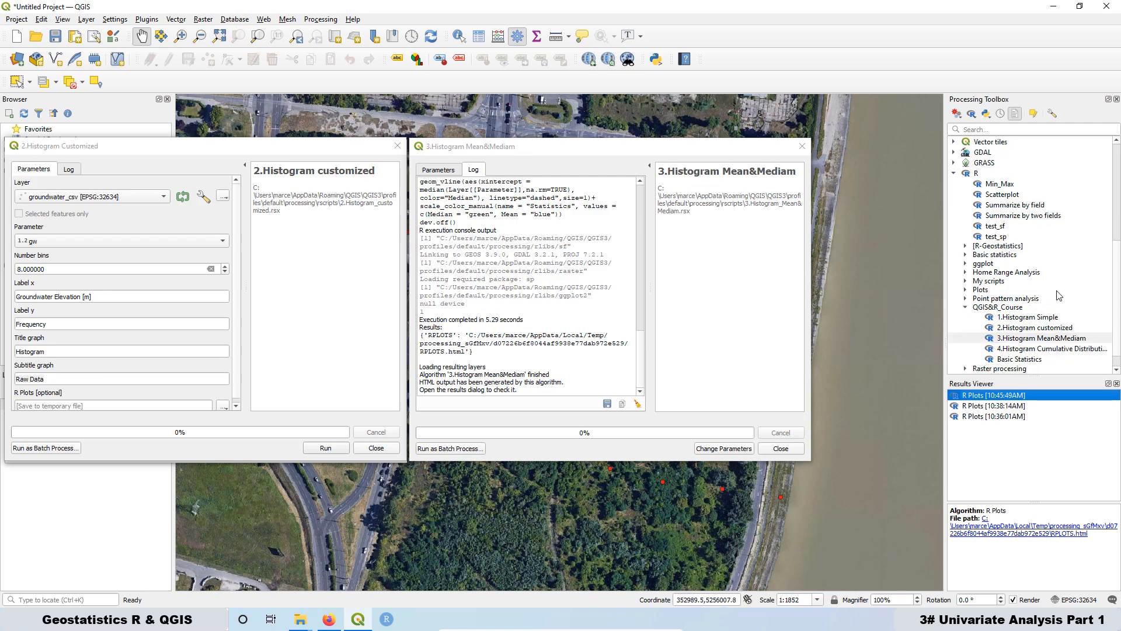
click(1005, 351)
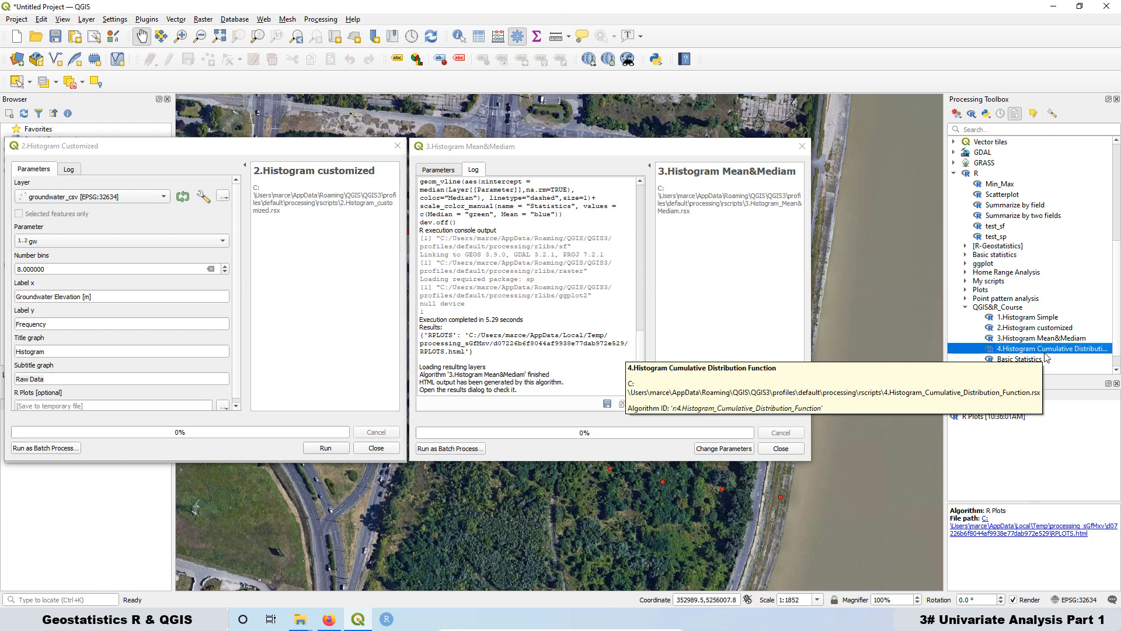
double_click(1037, 349)
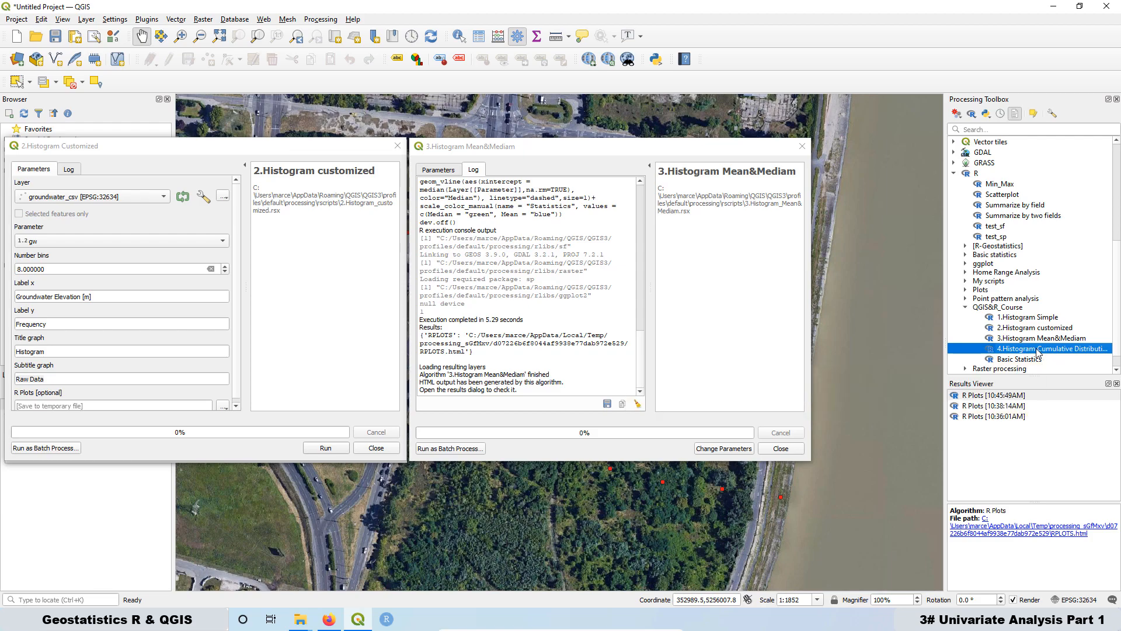
drag(237, 212, 639, 151)
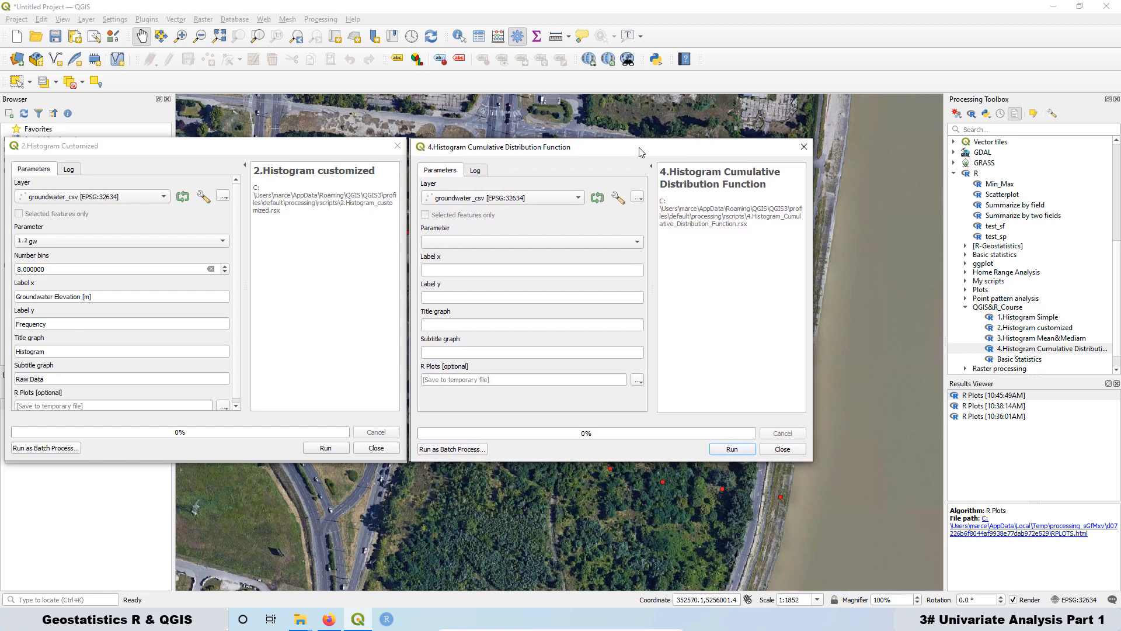
Step: Set the parameter to gw and copy the x label Groundwater Elevation [m] from the customized dialog into Label x
click(467, 242)
click(459, 269)
click(431, 270)
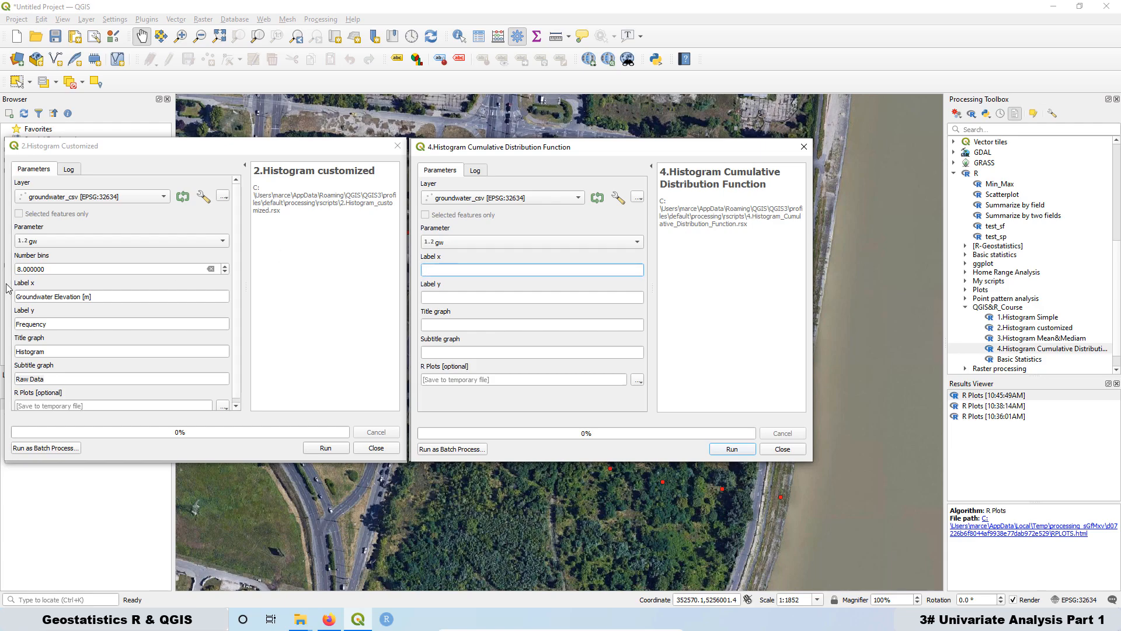
triple_click(19, 296)
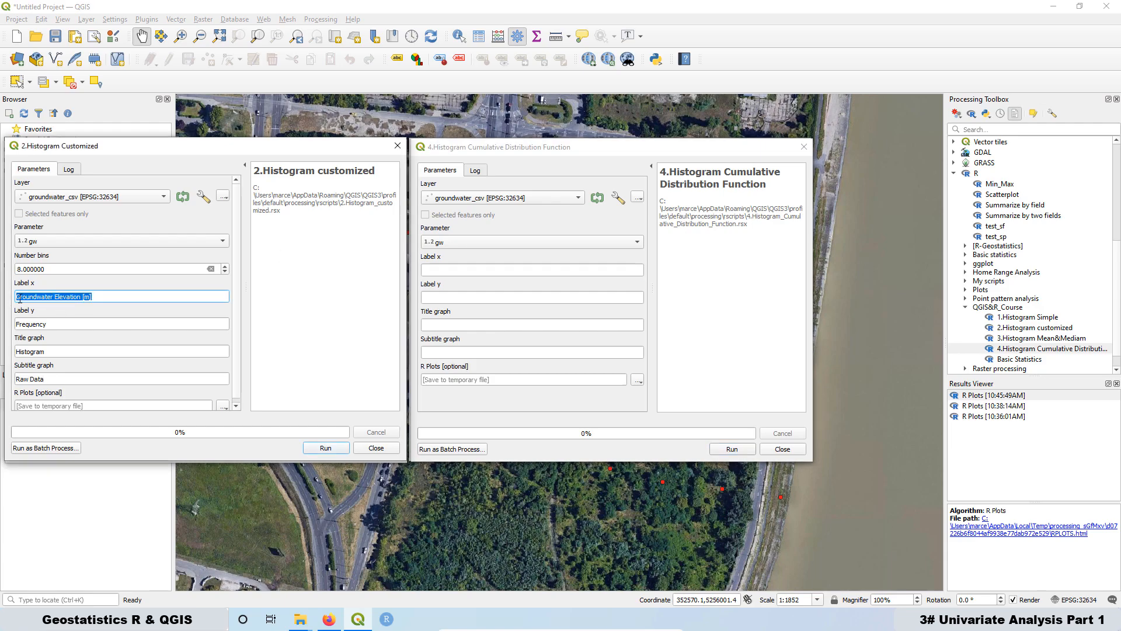
right_click(26, 296)
click(48, 346)
click(453, 270)
right_click(453, 273)
click(477, 335)
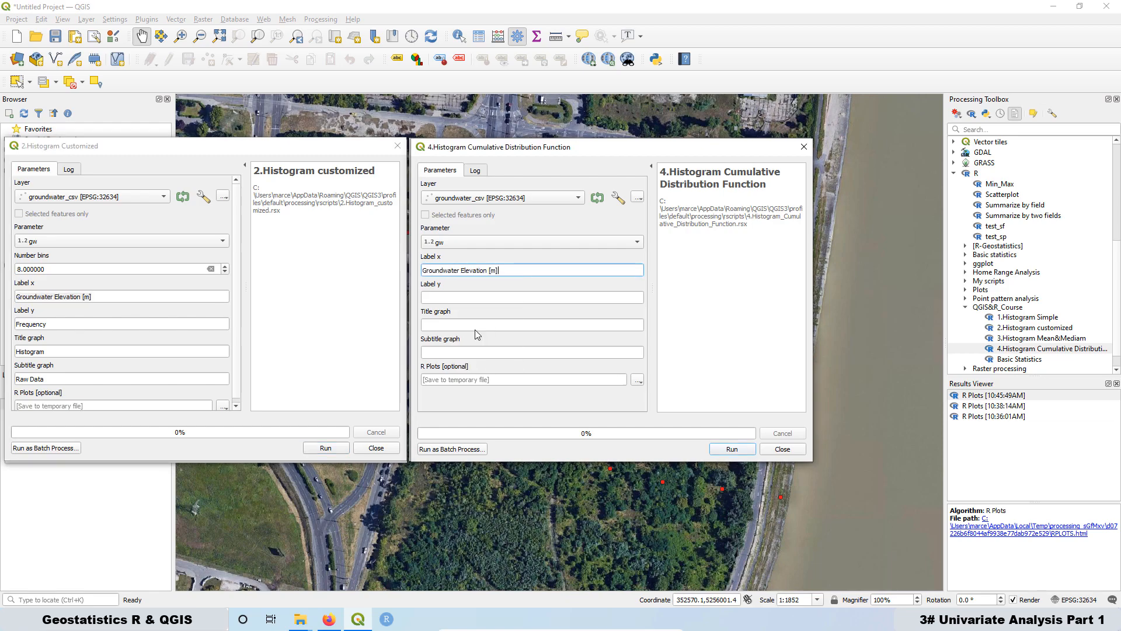
Step: Set Label y to Probability, title to Cumulative Distribution Function, subtitle to Histogram, and run the script
click(433, 299)
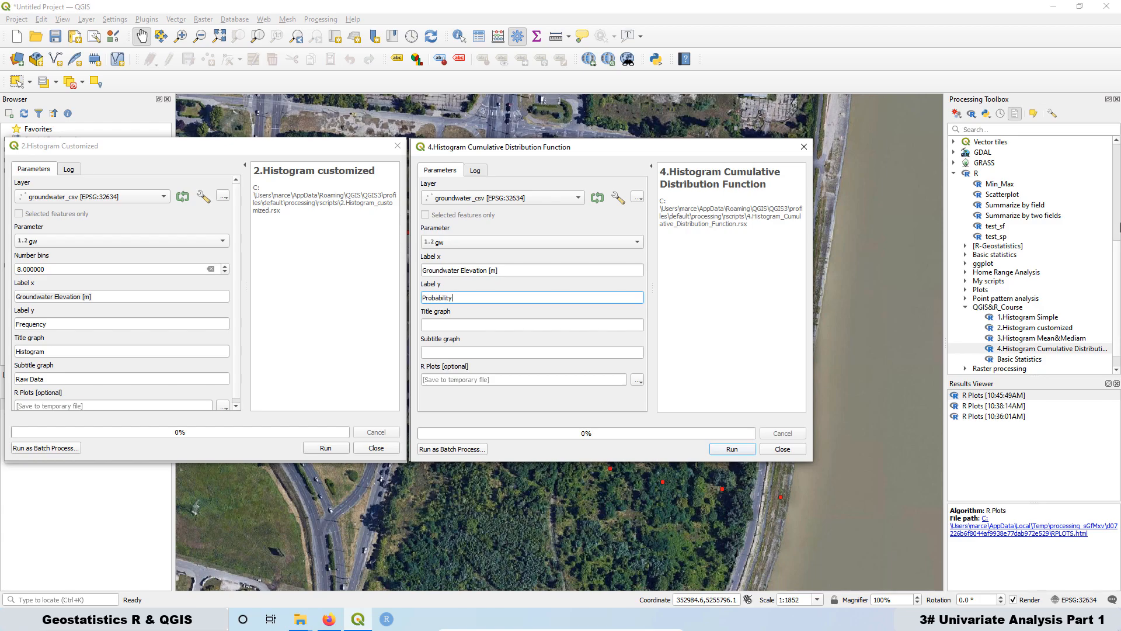
click(437, 330)
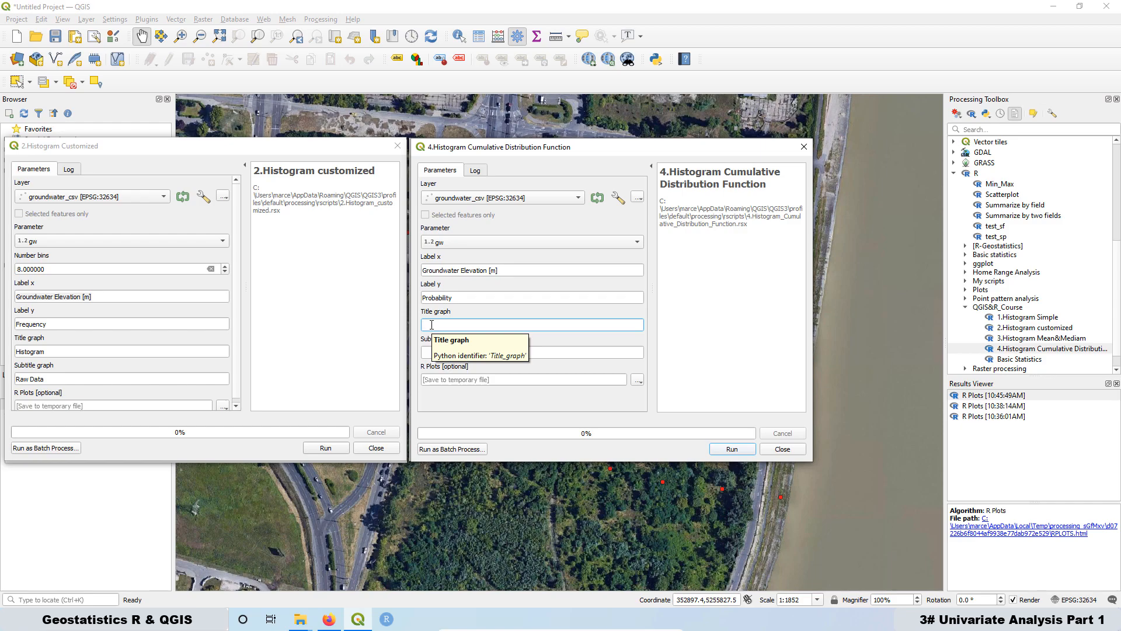
text(Cumulative Distribution Function)
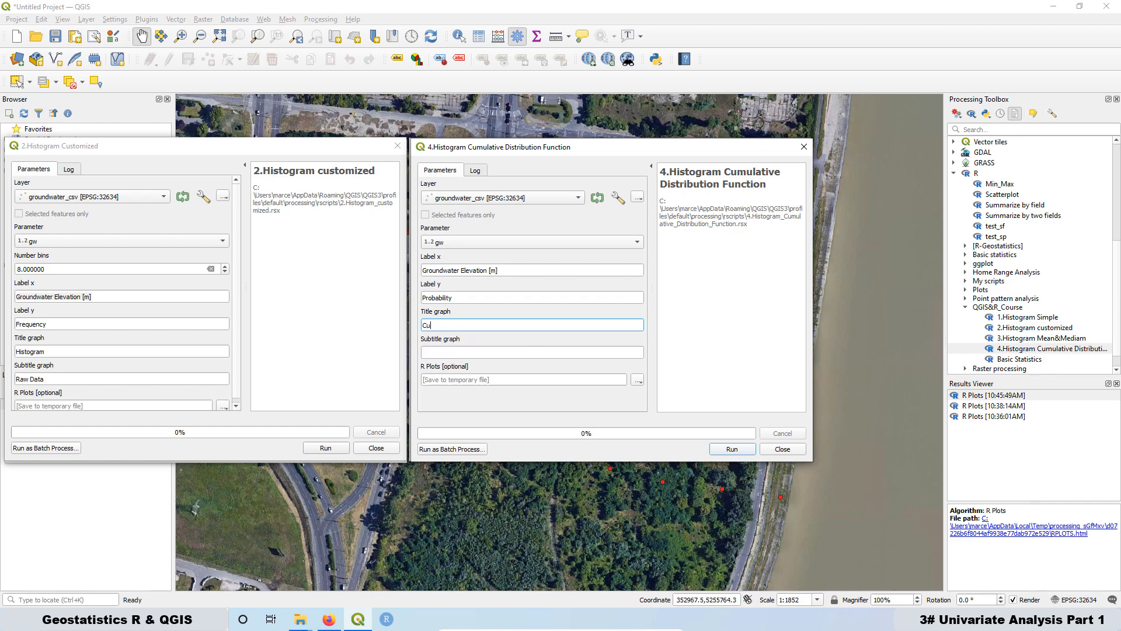
click(441, 353)
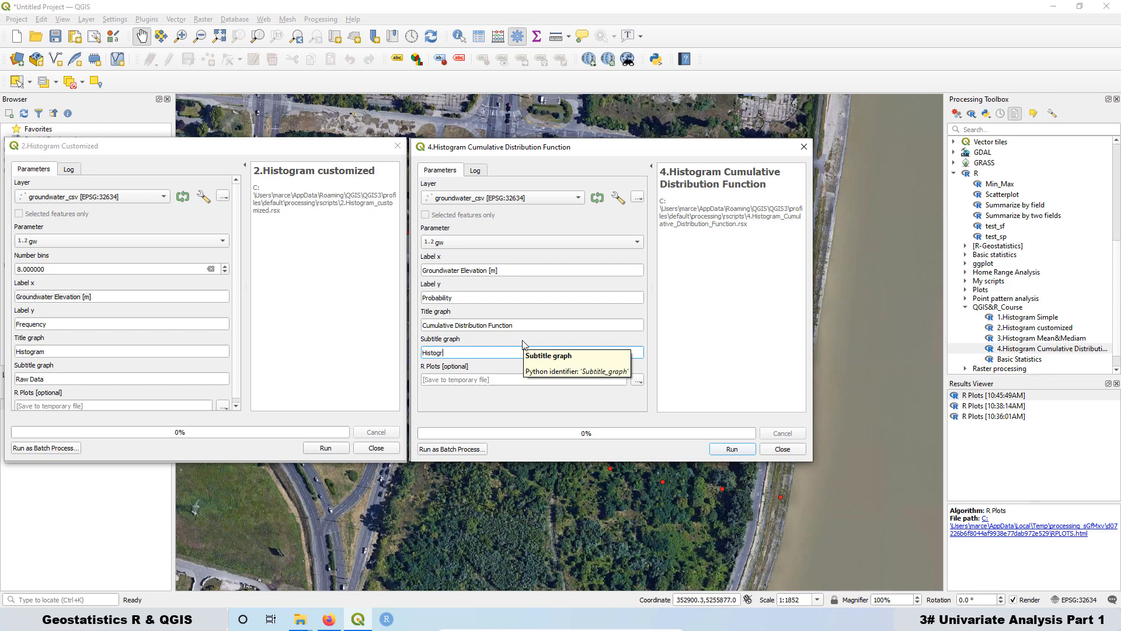
click(727, 451)
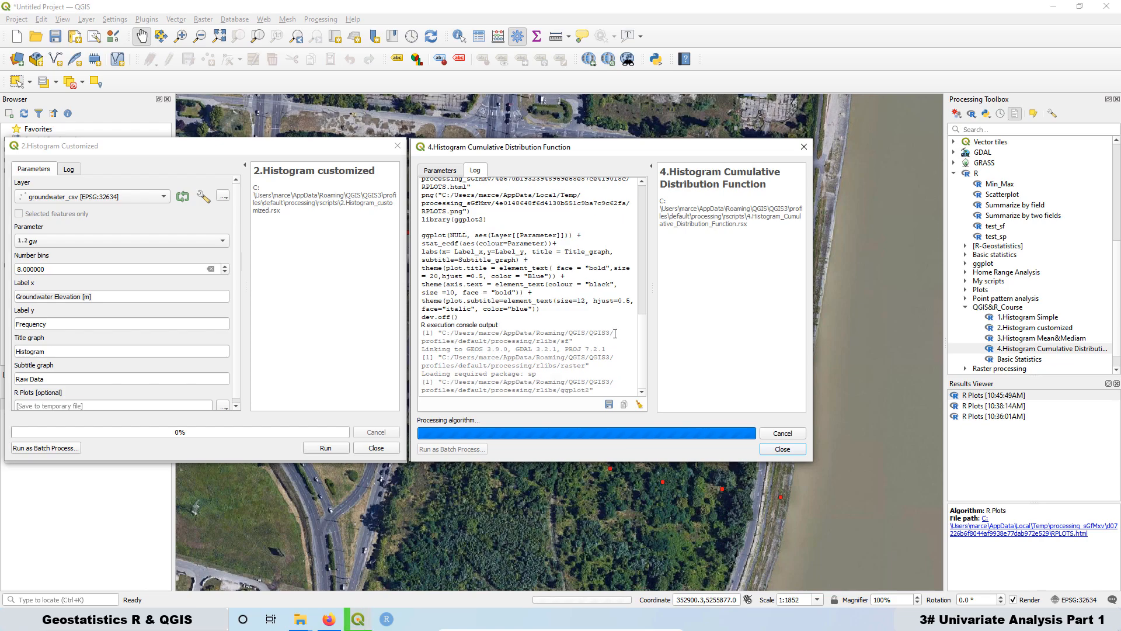
Step: Open the cumulative distribution plot output and compare it with the earlier histogram outputs
double_click(964, 400)
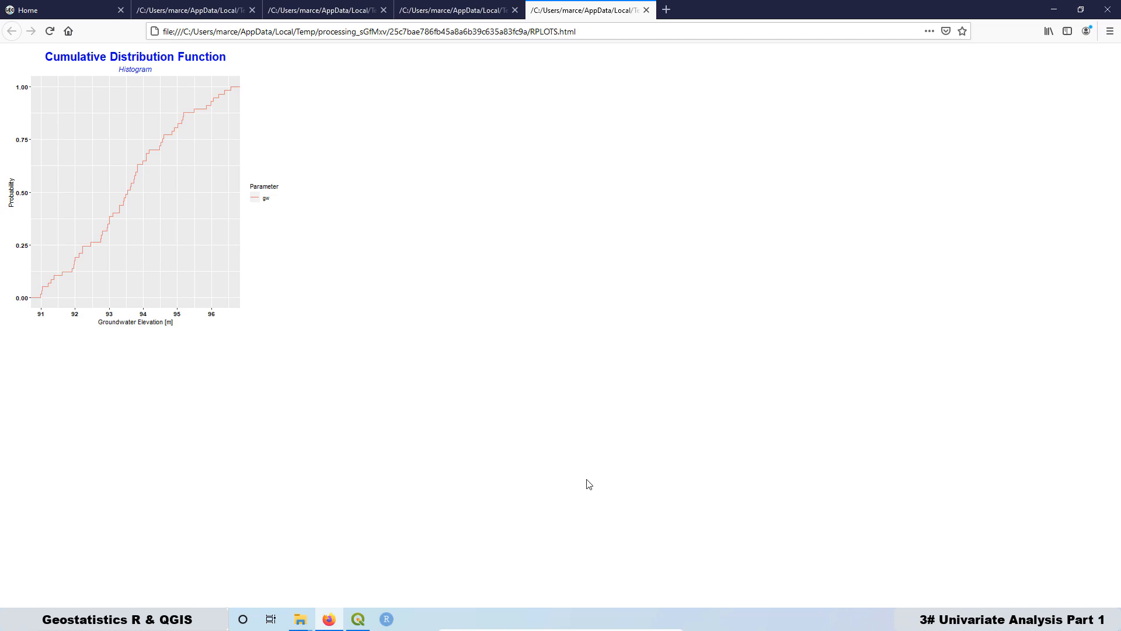
click(439, 16)
click(329, 16)
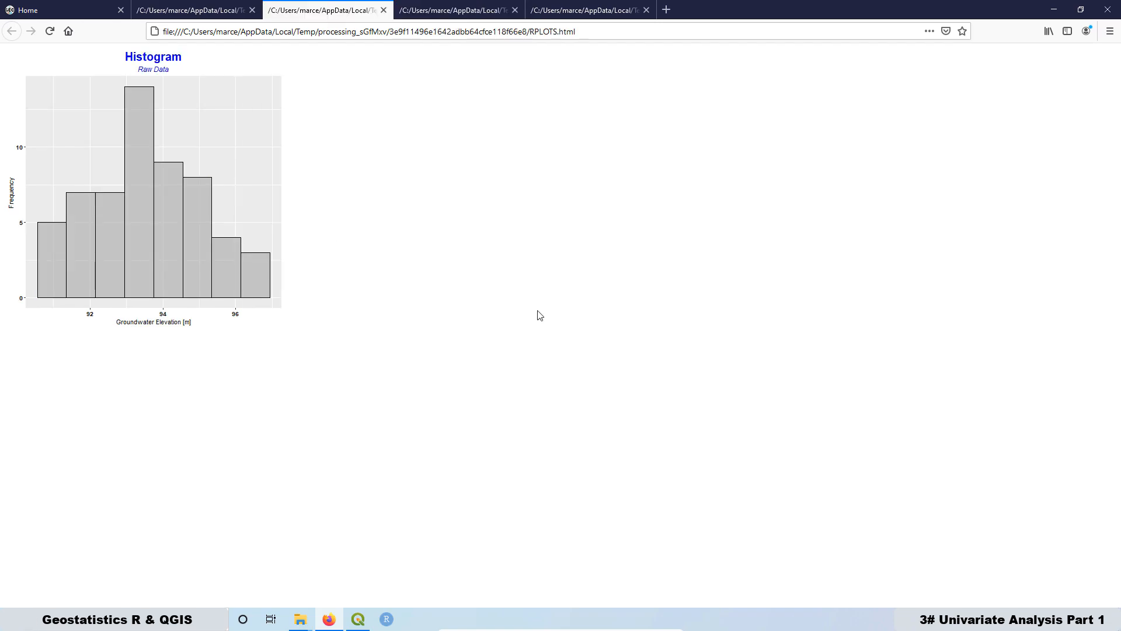